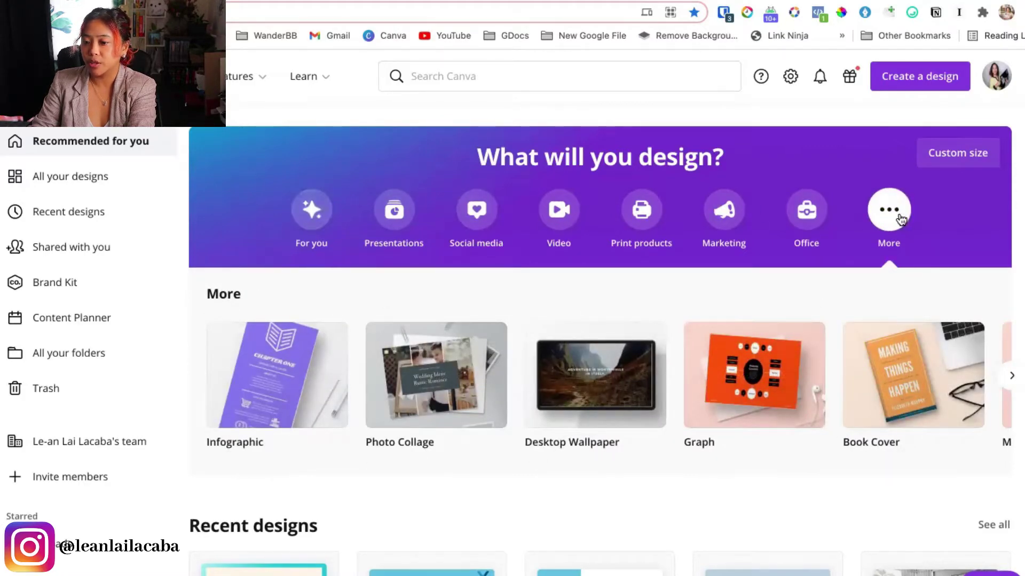
Search Canva templates for 'resume' and open the Resume template results
click(1011, 384)
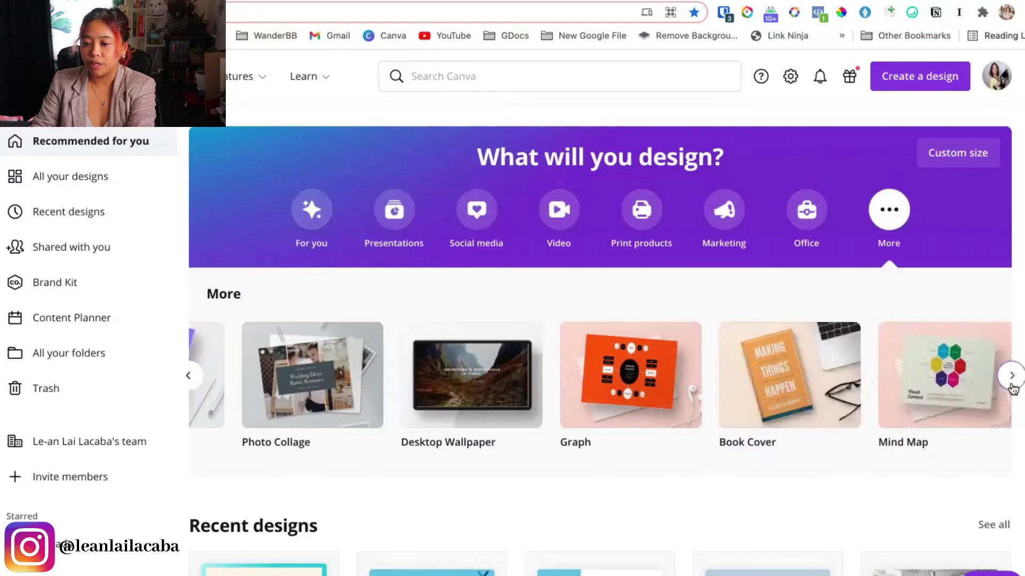
click(1011, 387)
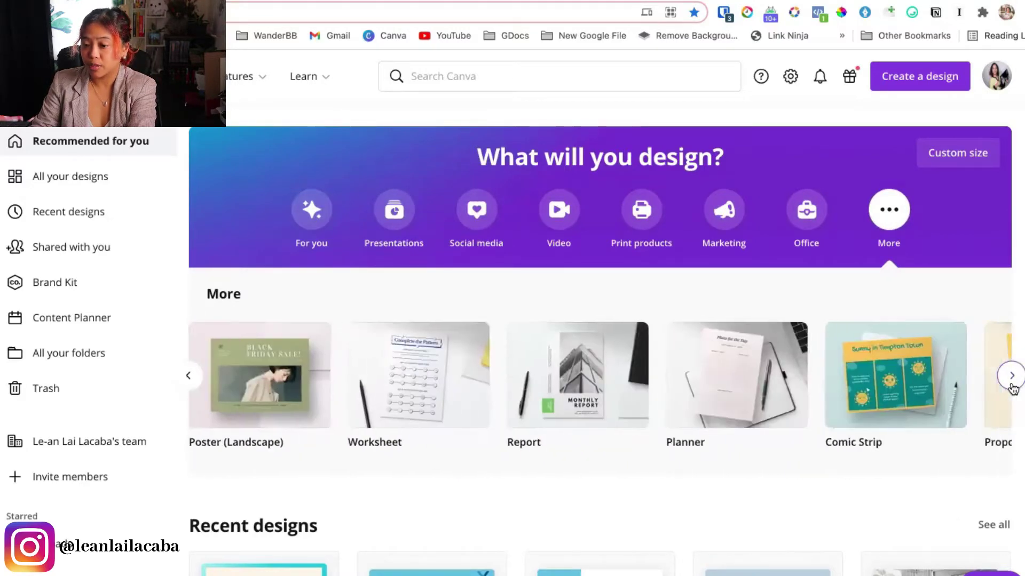
click(457, 80)
text(resu)
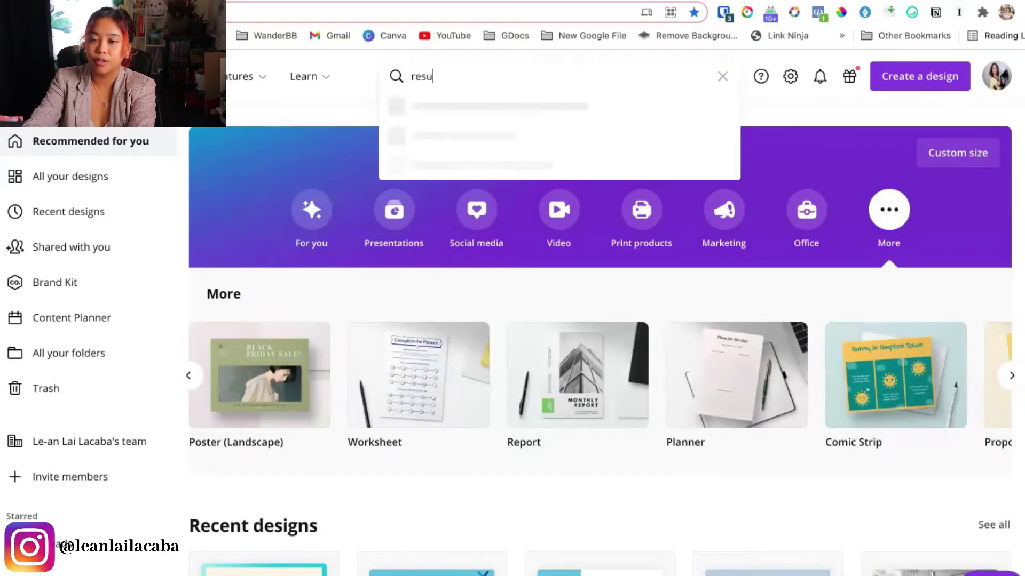
text(me)
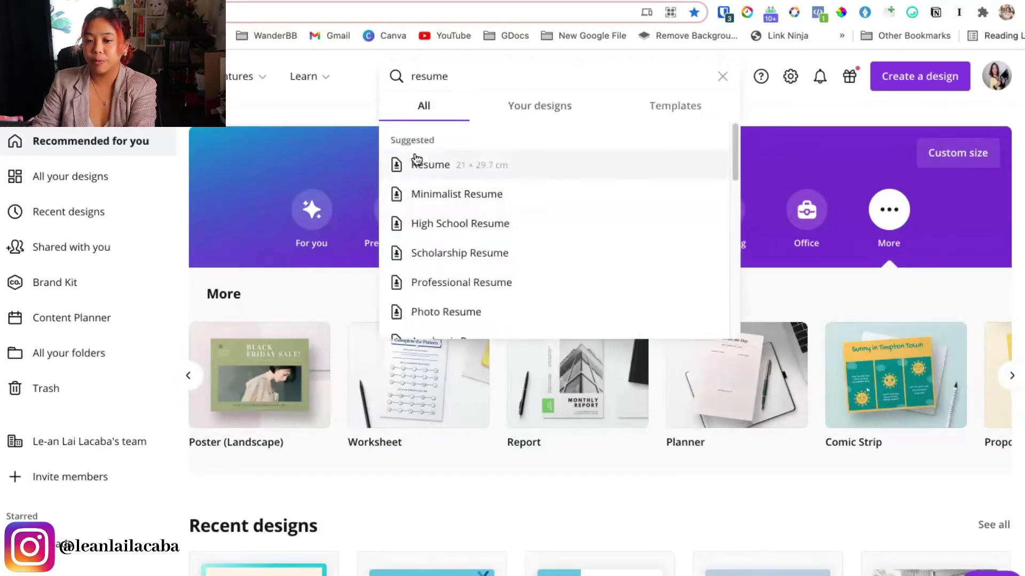
click(648, 106)
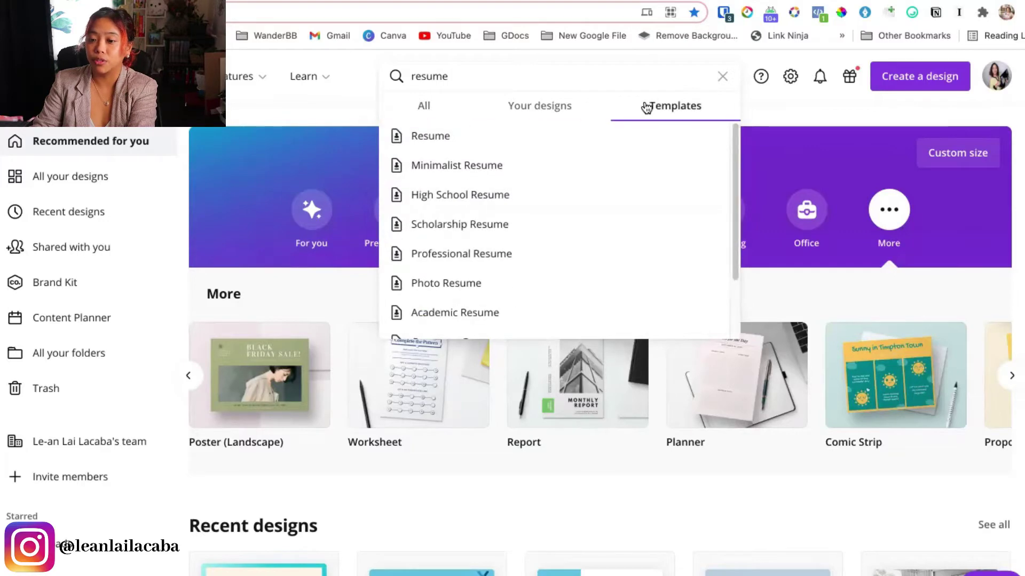
click(469, 140)
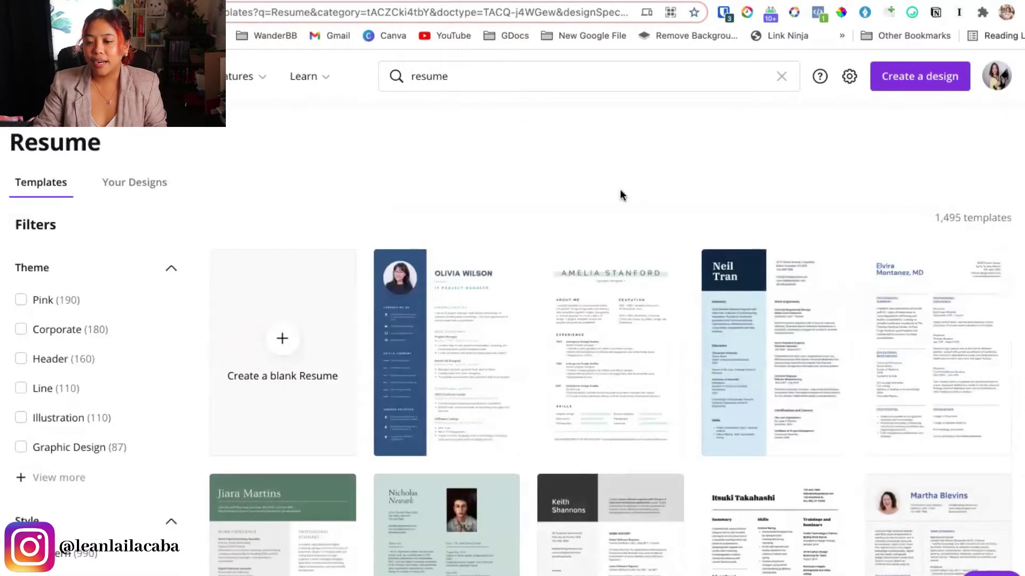
Scroll down through the grid of resume templates to compare designs
scroll(343, 401, down, 2)
scroll(373, 389, down, 5)
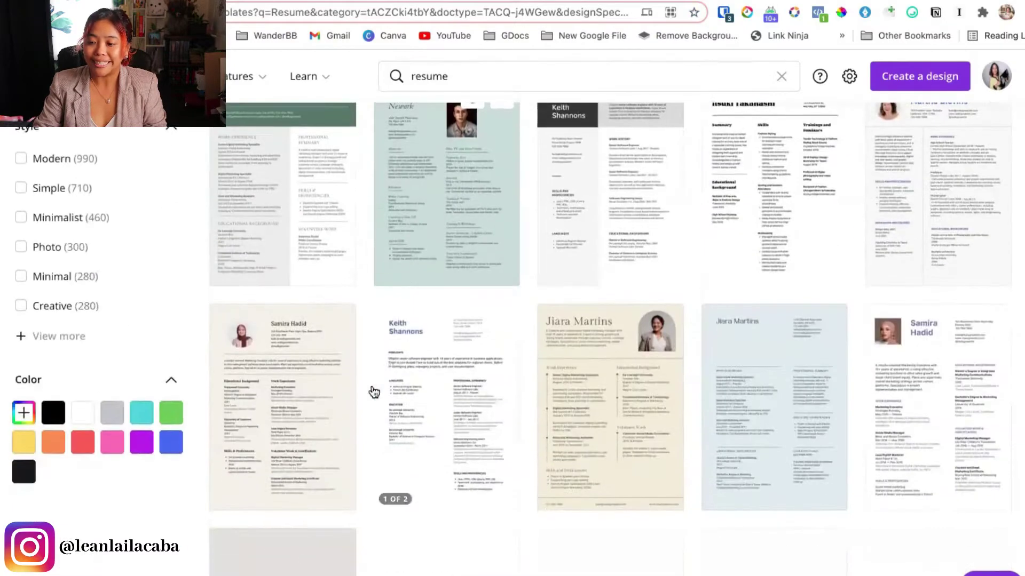
scroll(372, 392, down, 1)
scroll(372, 391, down, 5)
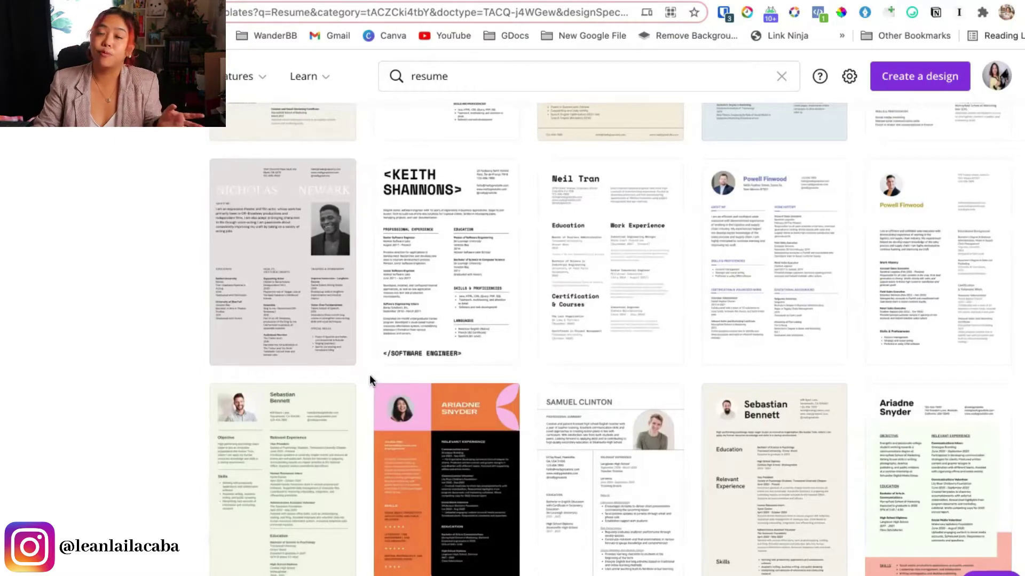
scroll(370, 377, down, 2)
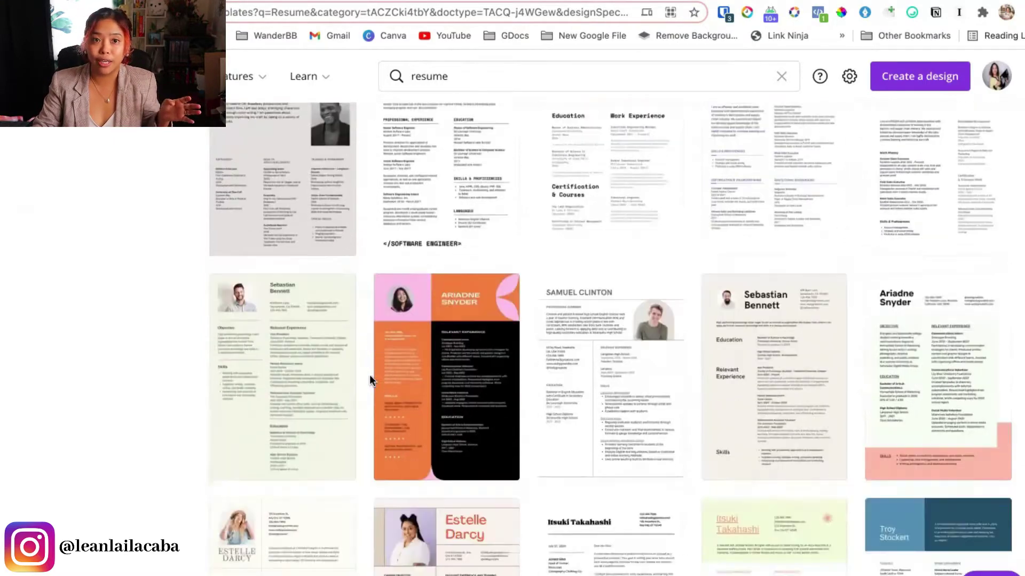
scroll(369, 374, down, 3)
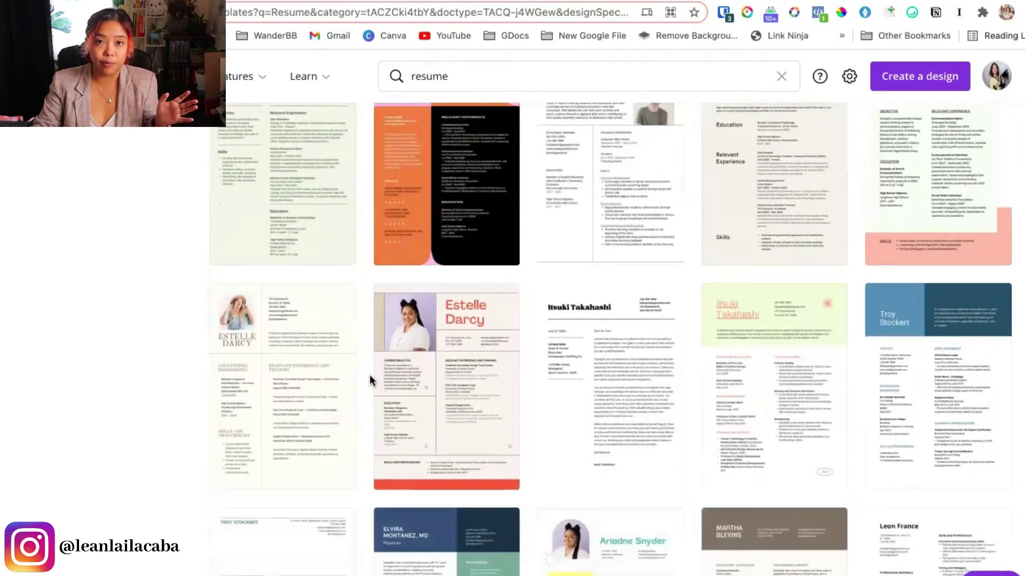
scroll(369, 374, down, 3)
mouse_move(375, 379)
scroll(375, 379, down, 9)
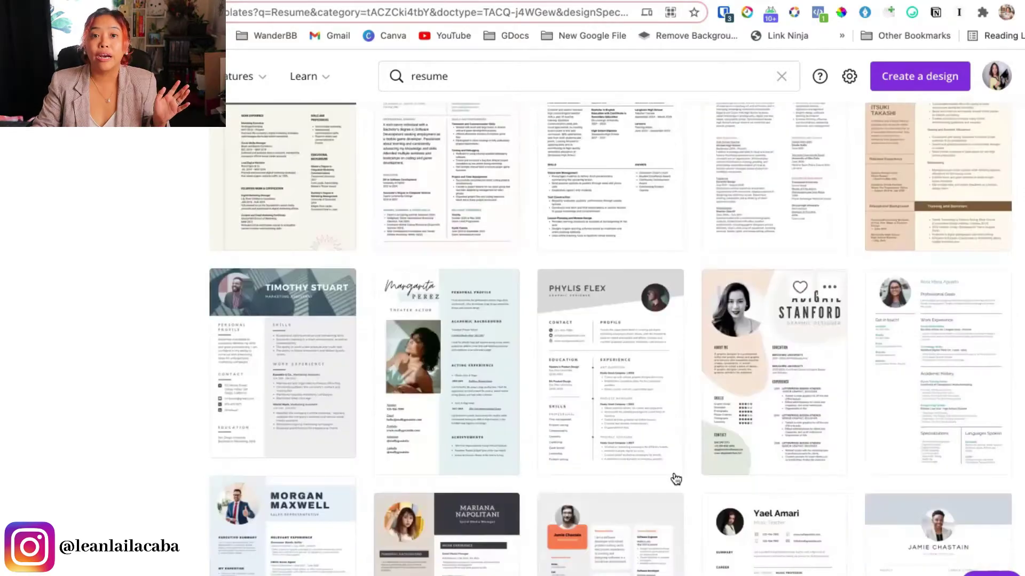
mouse_move(778, 383)
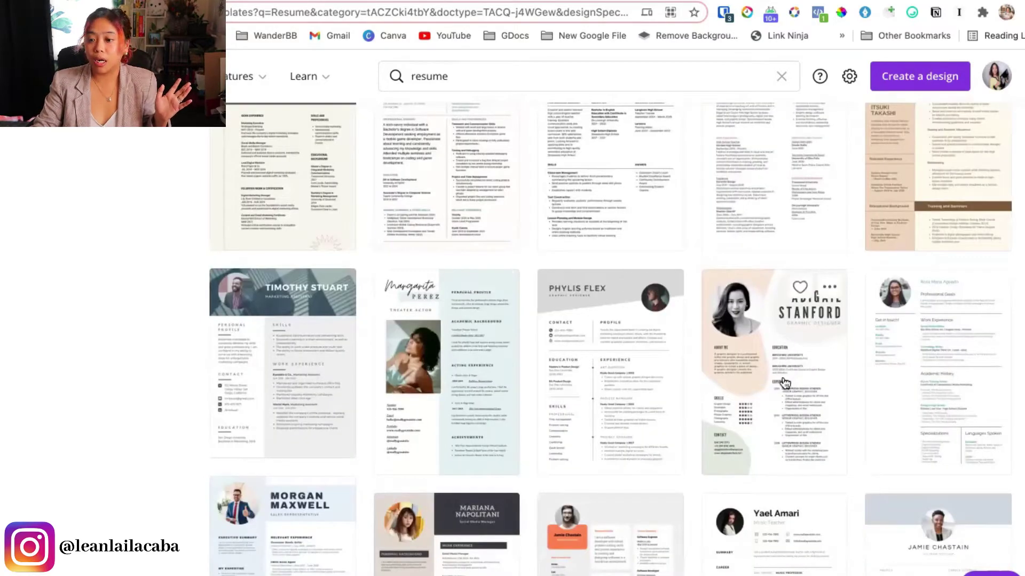
Open the Cream and Green Creative Resume template and zoom in on its header
click(794, 343)
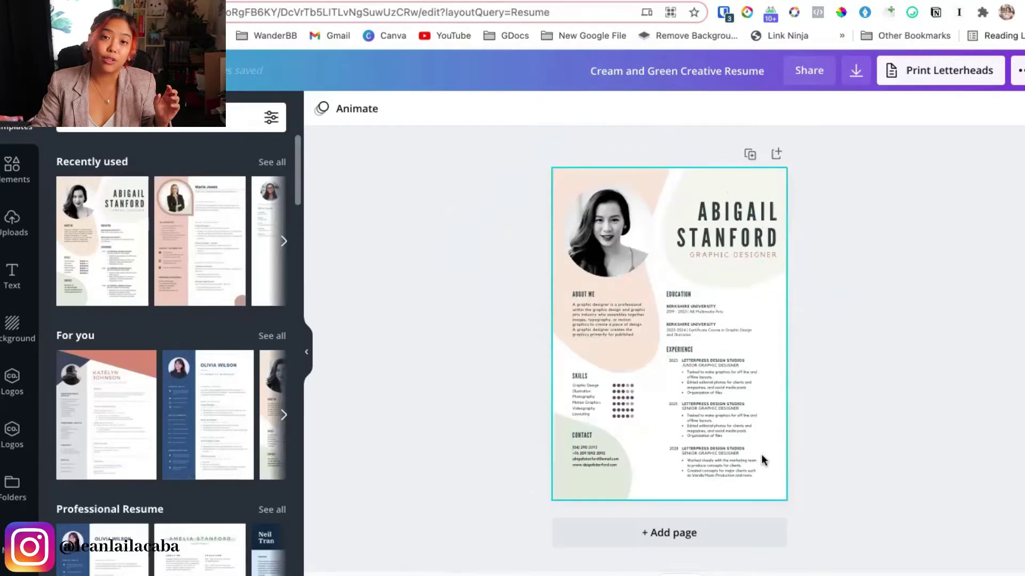
scroll(769, 447, up, 5)
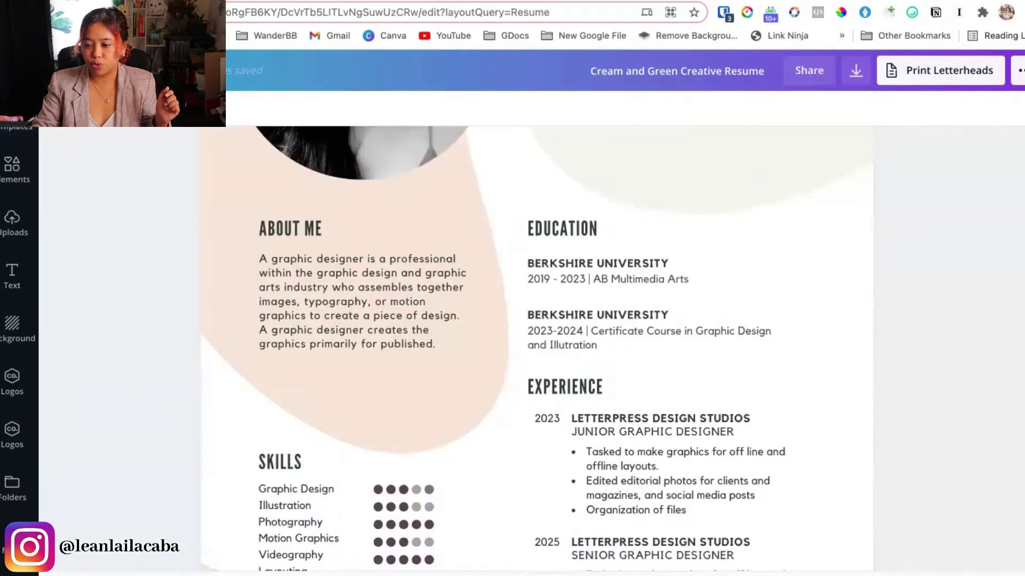
scroll(784, 507, up, 3)
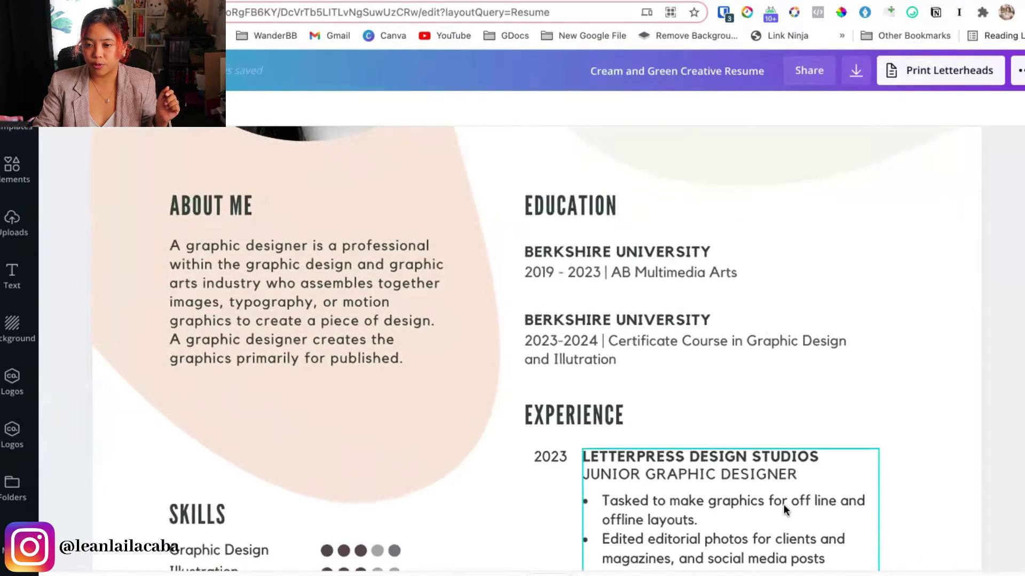
scroll(783, 507, up, 8)
scroll(783, 504, down, 3)
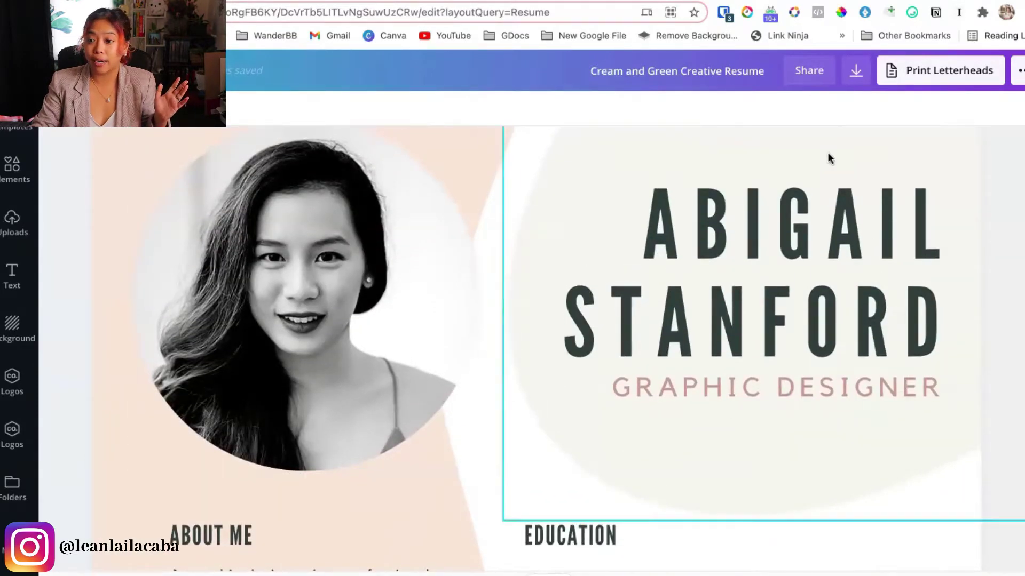
Enlarge and reposition the profile photo inside its circular frame
click(376, 361)
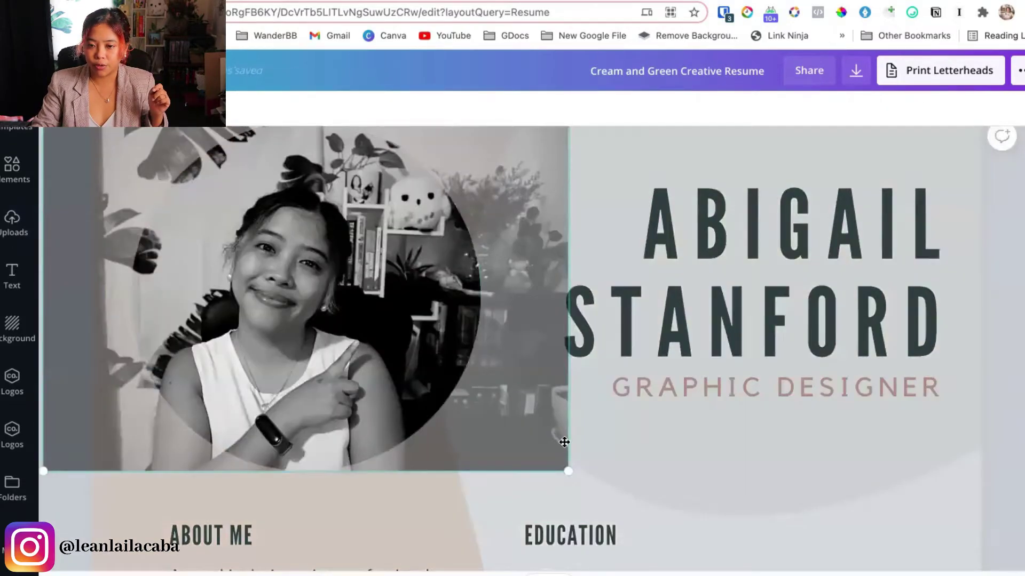
drag(570, 470, 715, 552)
drag(496, 389, 346, 290)
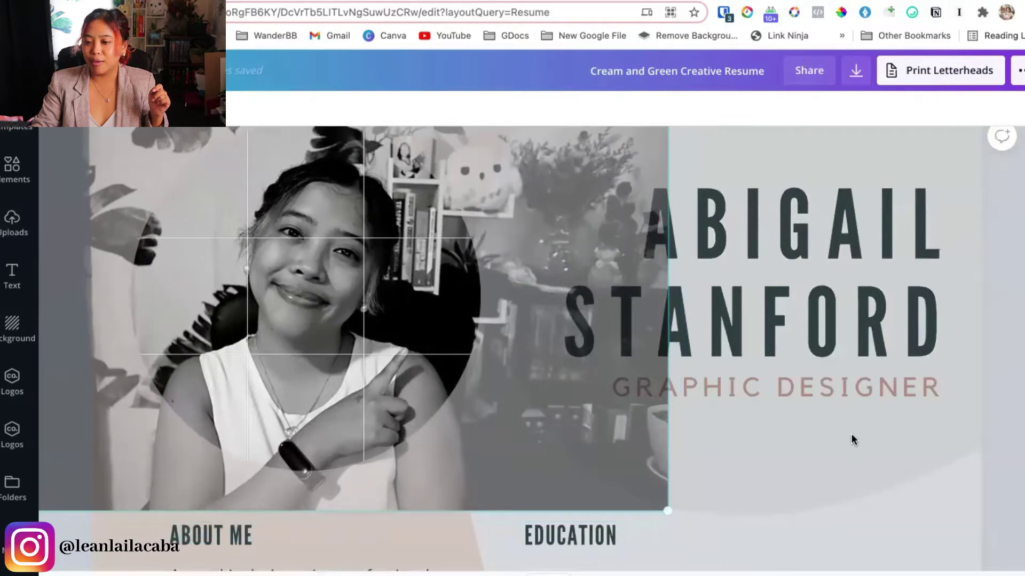
key(Return)
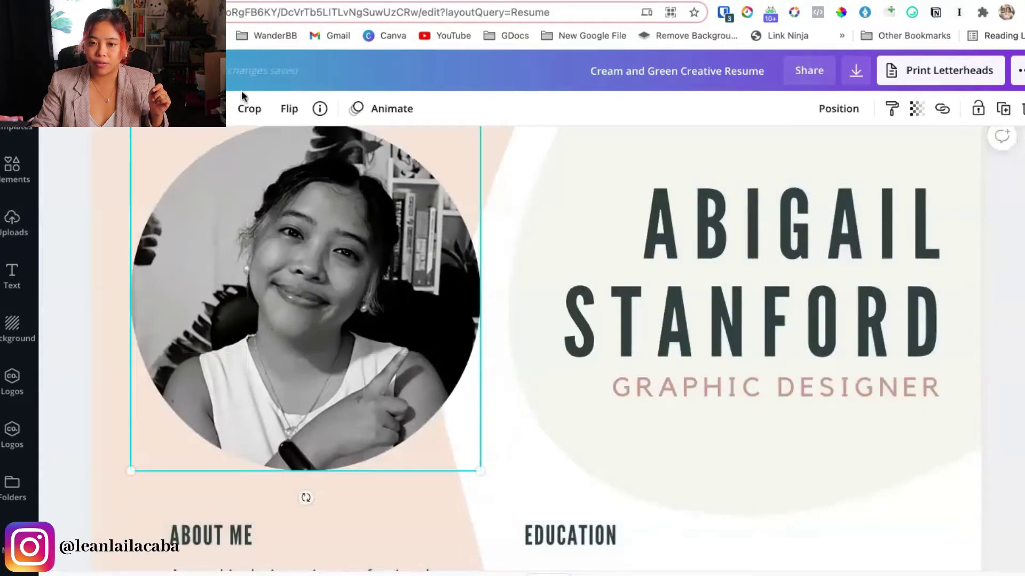
Try the Epic and Festive filters, leave the photo unfiltered, and raise brightness to 23
click(155, 108)
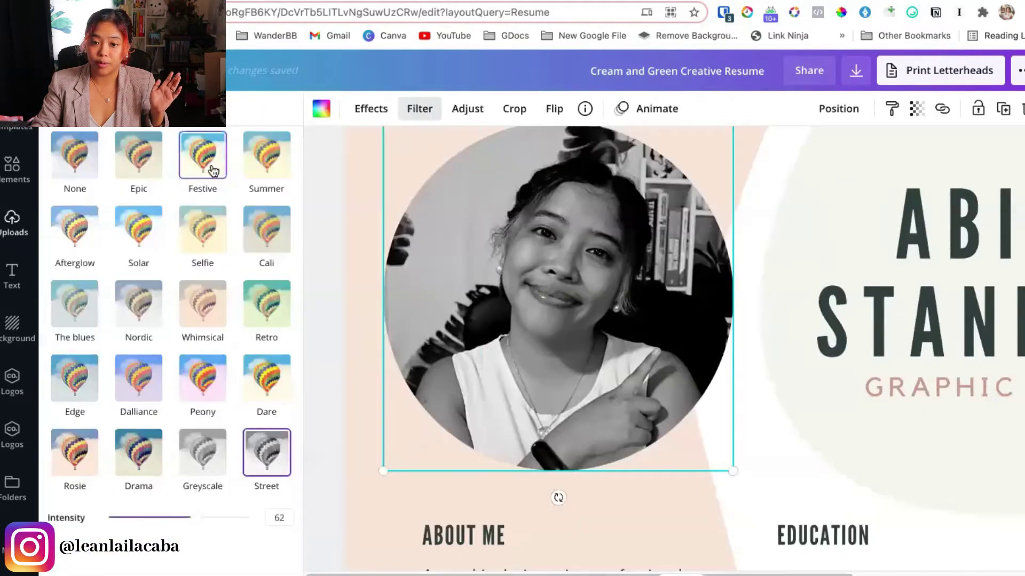
click(75, 156)
click(140, 155)
click(202, 155)
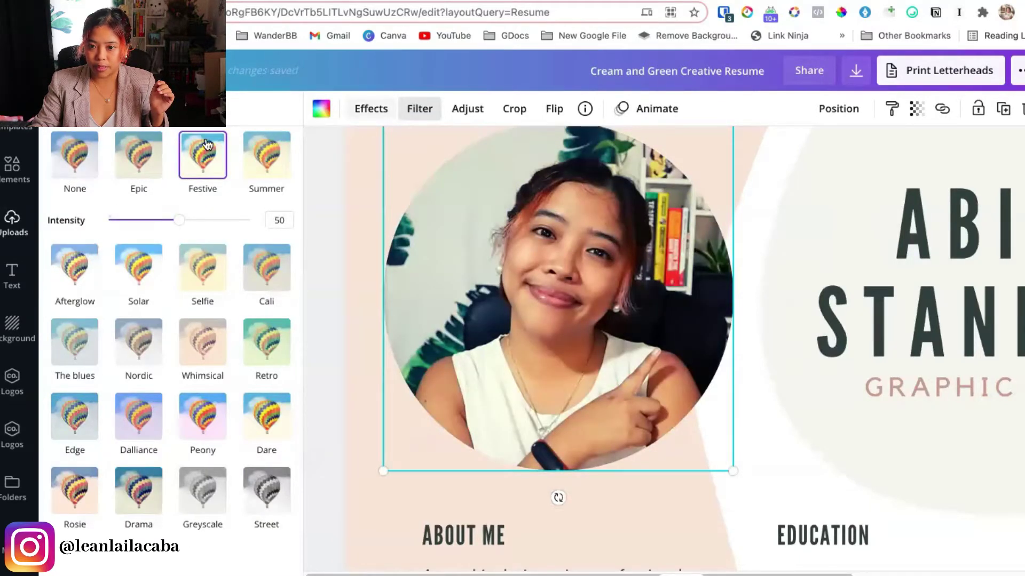
click(75, 157)
click(468, 109)
drag(184, 145, 195, 173)
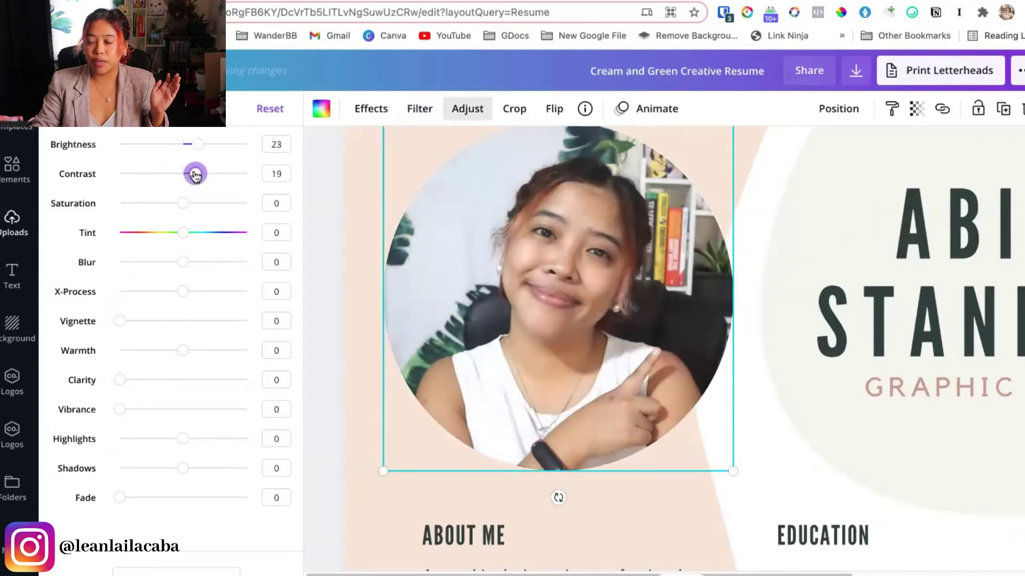
Re-crop the photo, enlarging it and nudging it up and left within the circle
double_click(606, 331)
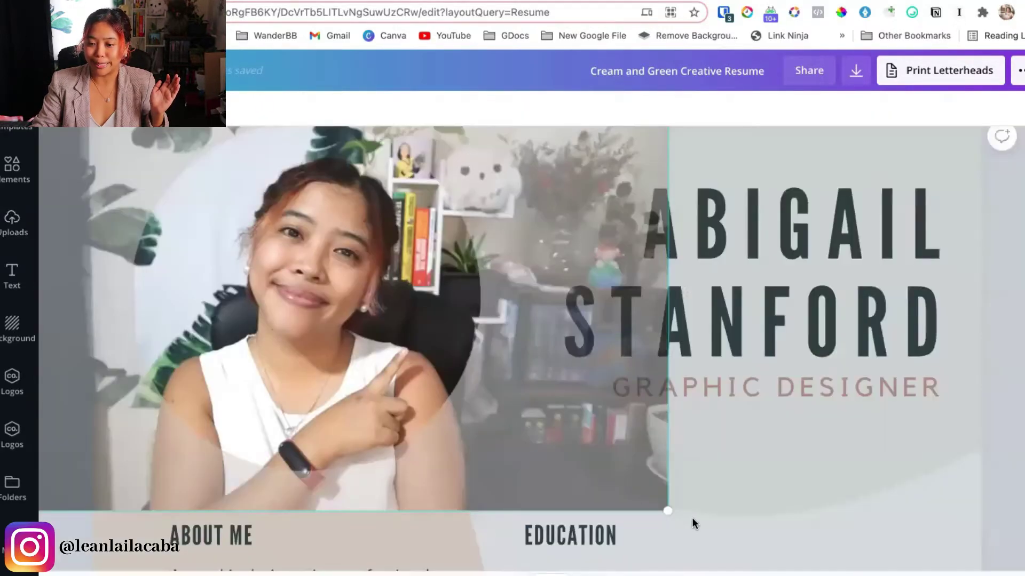
drag(668, 508, 706, 522)
drag(331, 370, 323, 332)
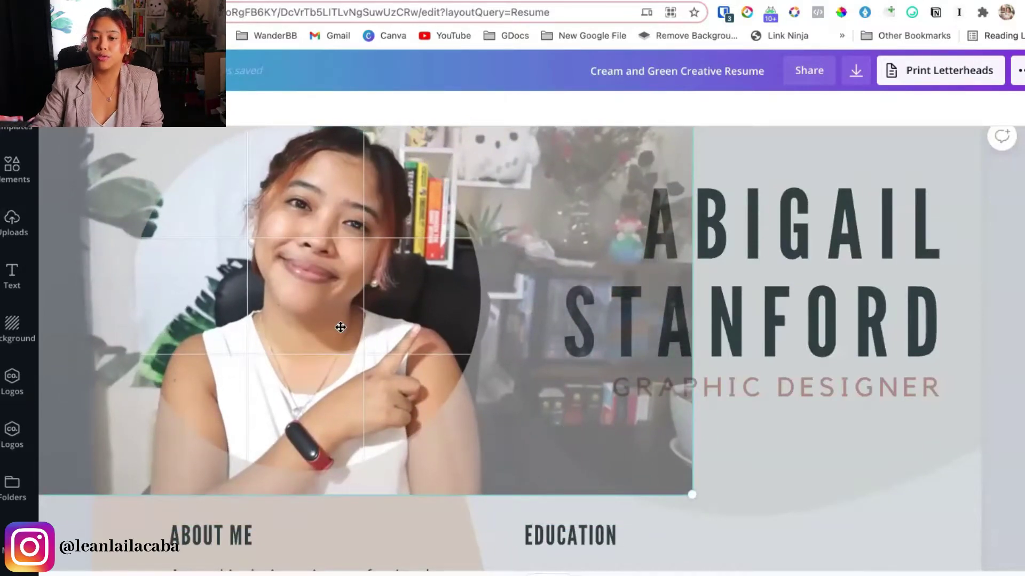
key(Return)
double_click(331, 251)
drag(330, 252, 311, 259)
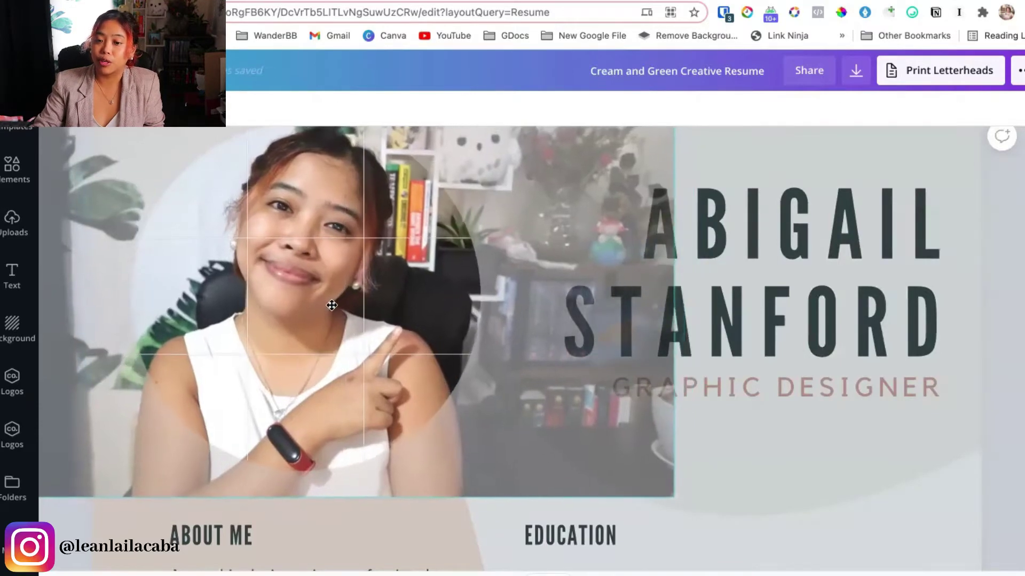
click(984, 448)
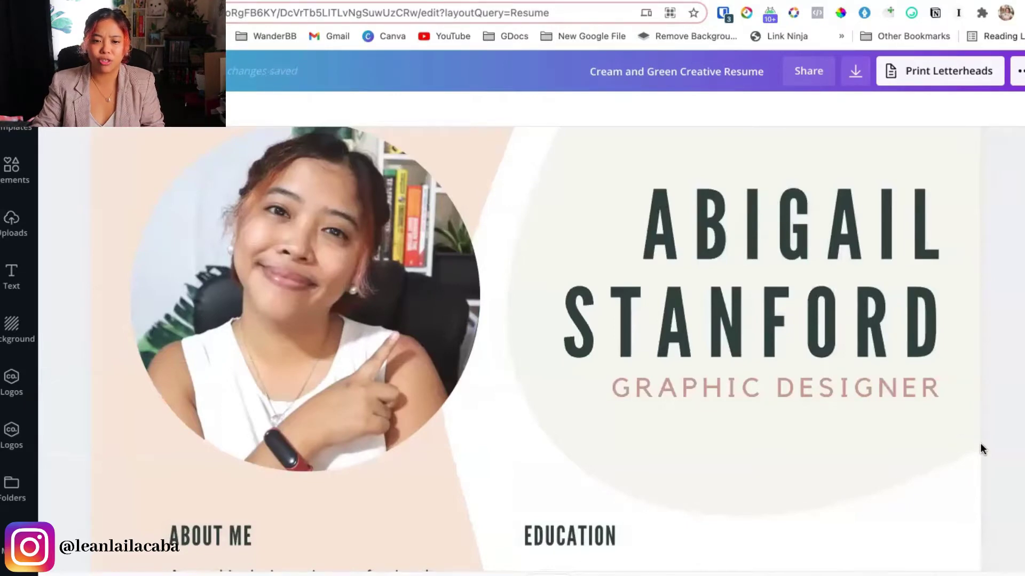
Enlarge and reposition the new portrait so it fills the circle frame
click(256, 303)
double_click(257, 303)
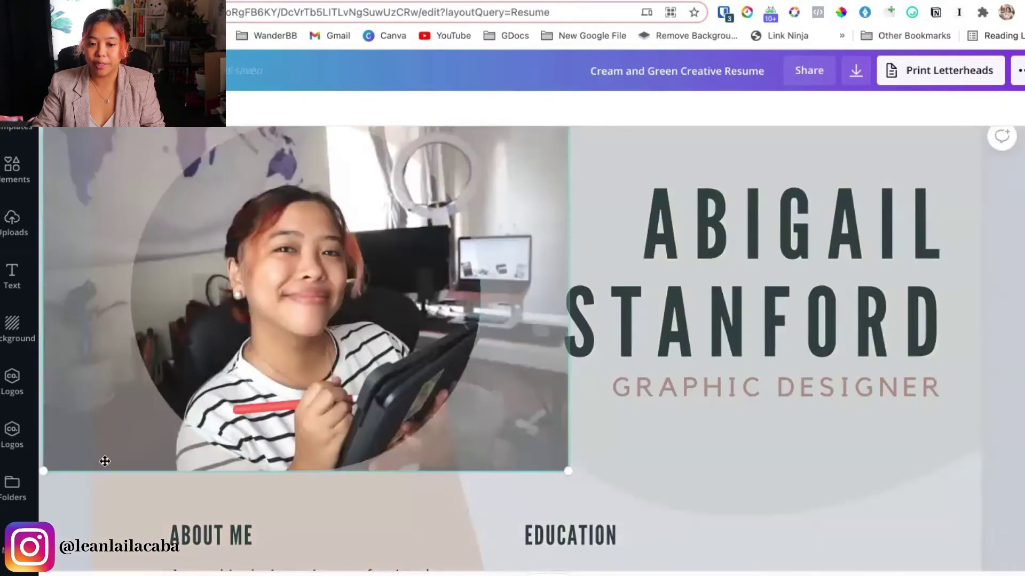
drag(54, 469, 133, 368)
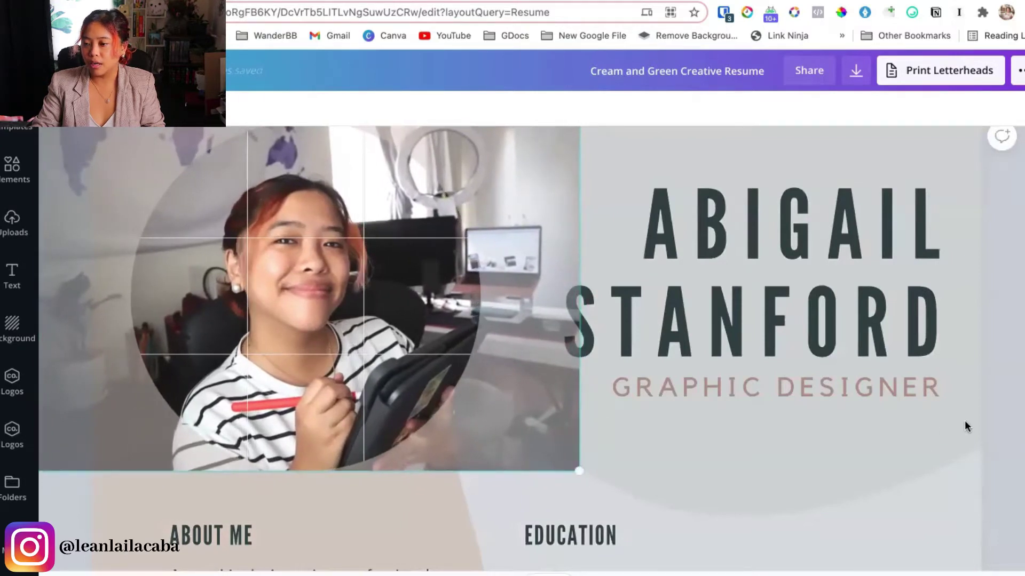
click(964, 420)
click(59, 271)
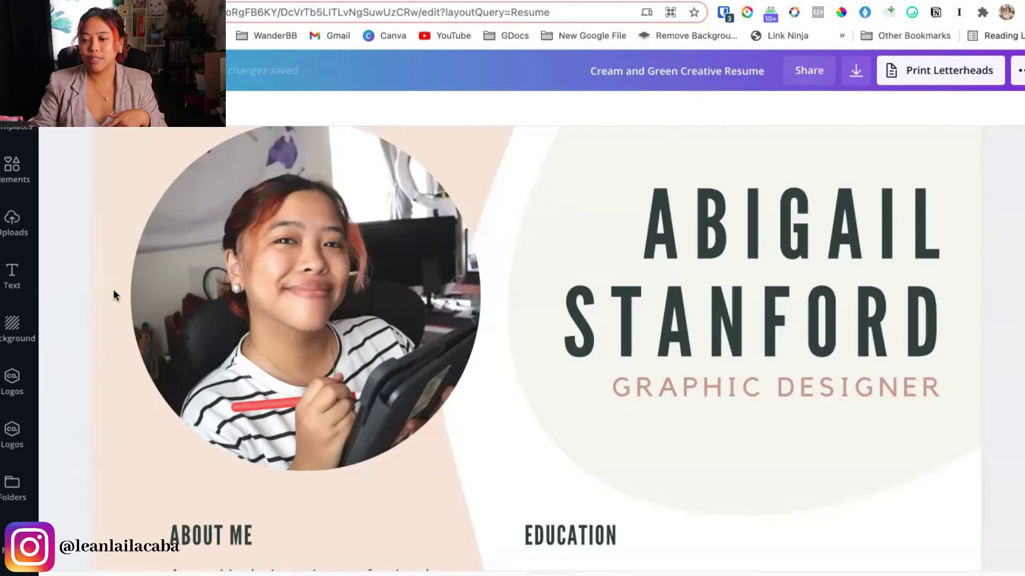
Replace the name heading with the owner's full name and the job title with 'VIRTUAL ASSISTANT'
double_click(774, 250)
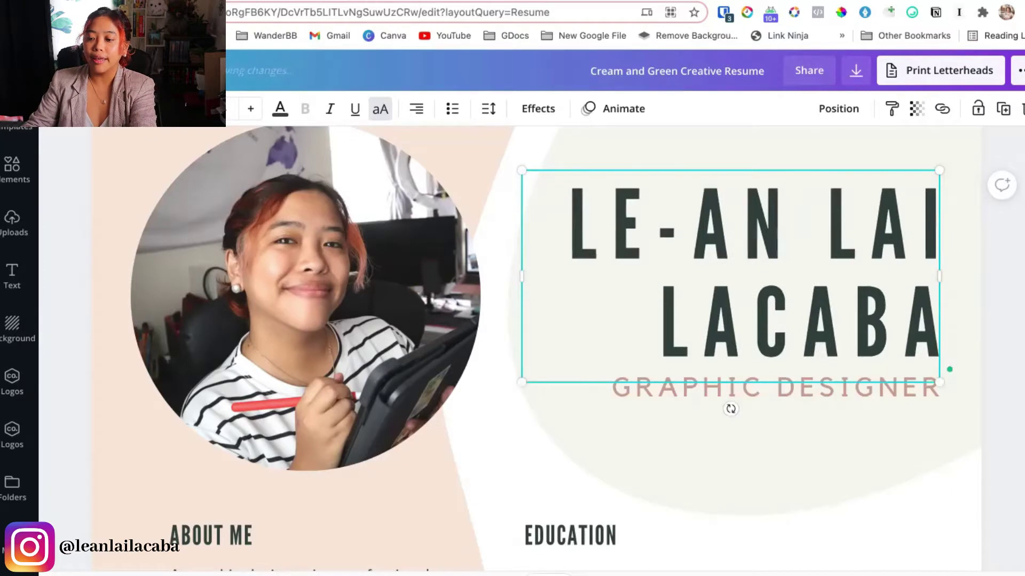
click(661, 387)
click(662, 389)
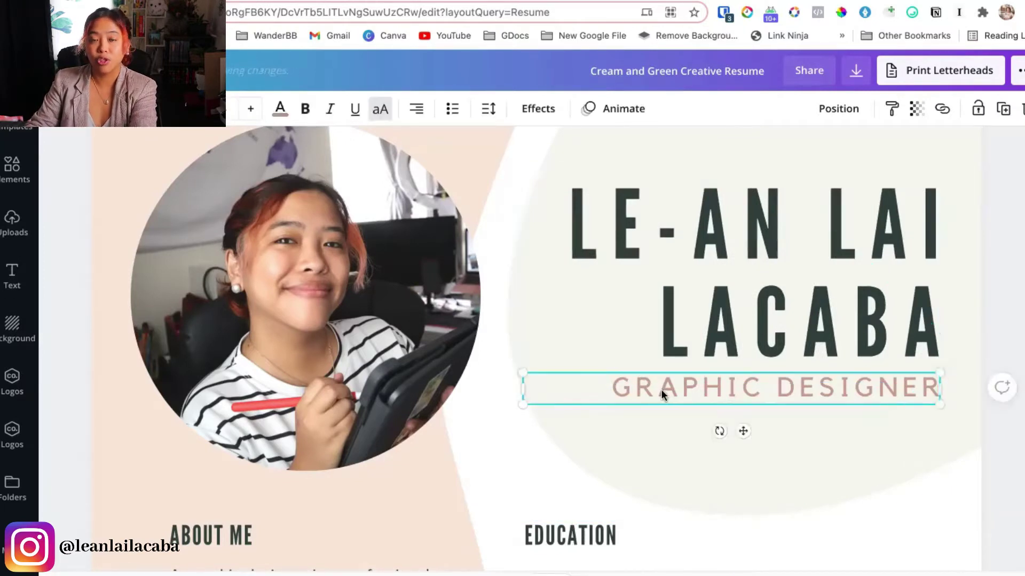
click(662, 390)
text(VIR)
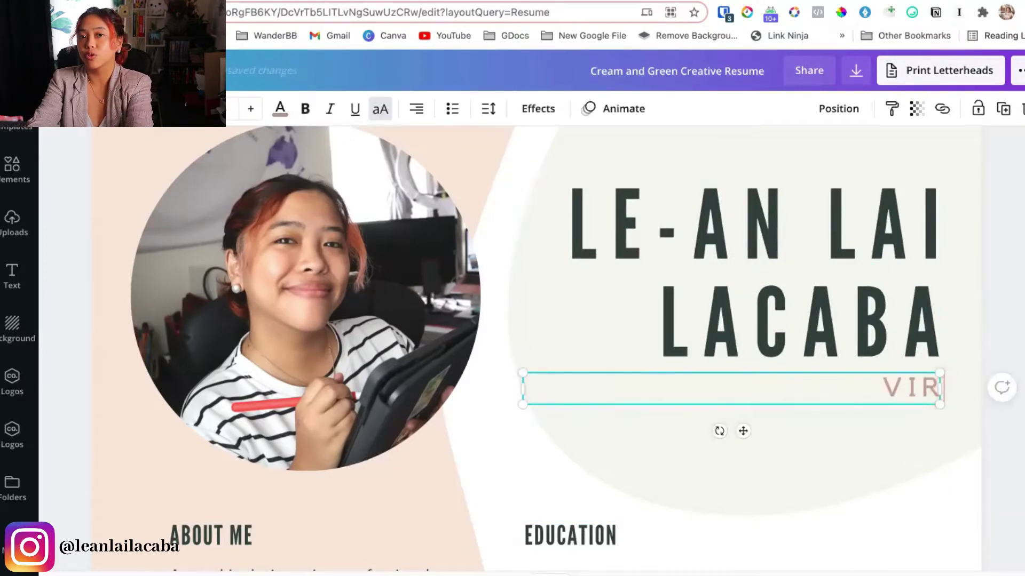
text(TUAL ASSISTANT)
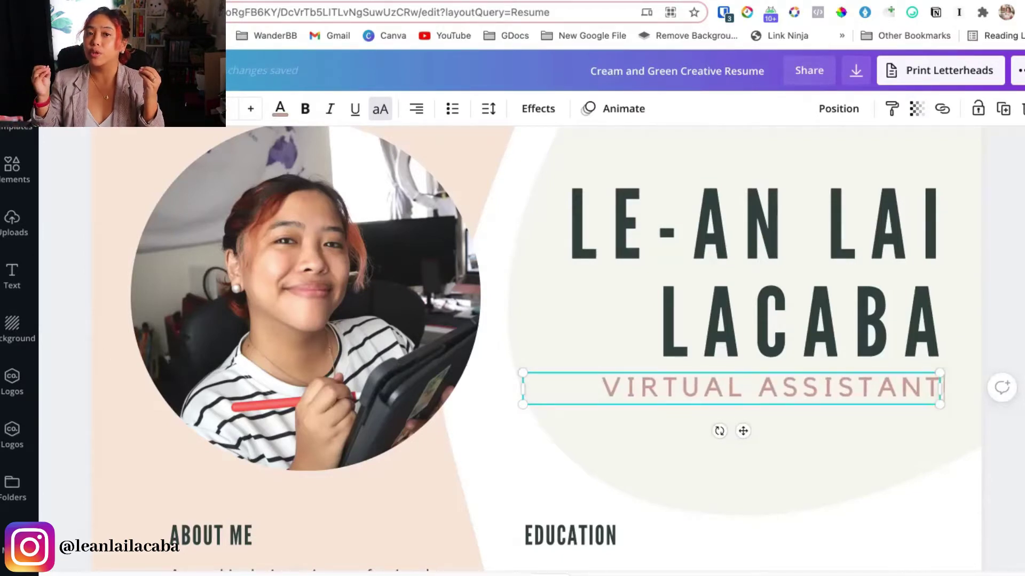
click(535, 468)
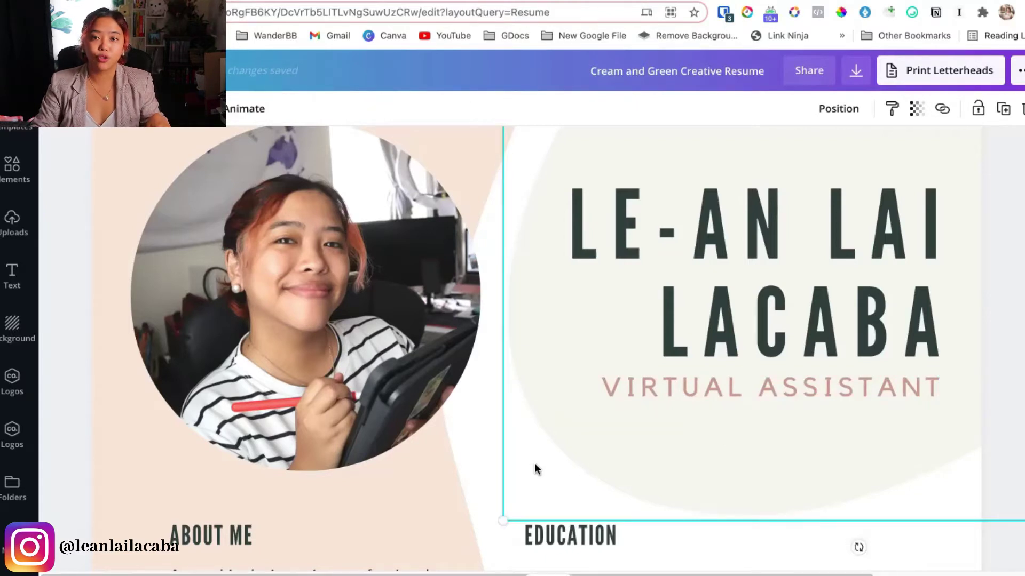
Place the cursor within the VIRTUAL ASSISTANT title, then select the About Me text box
click(817, 392)
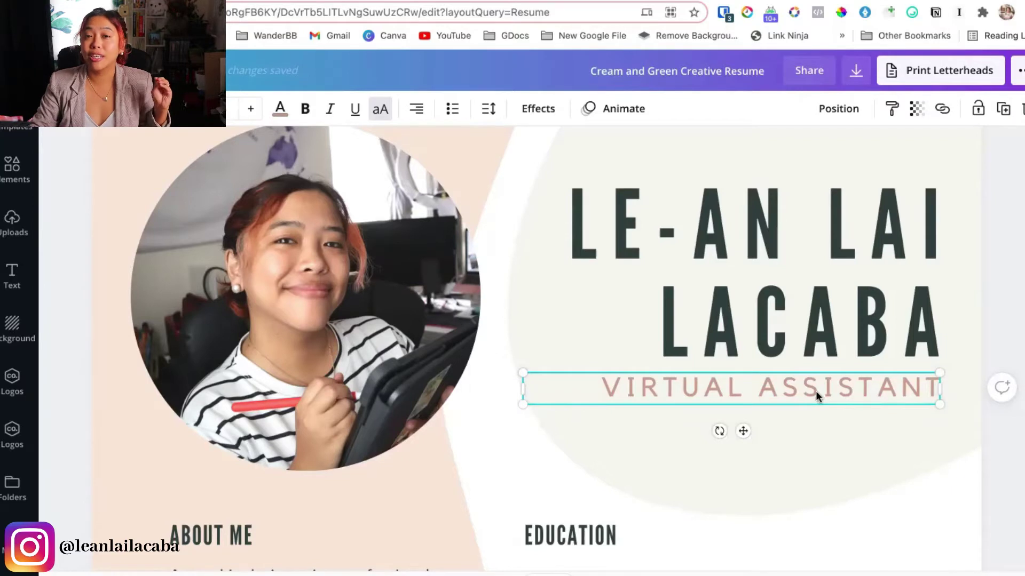
double_click(815, 392)
click(816, 392)
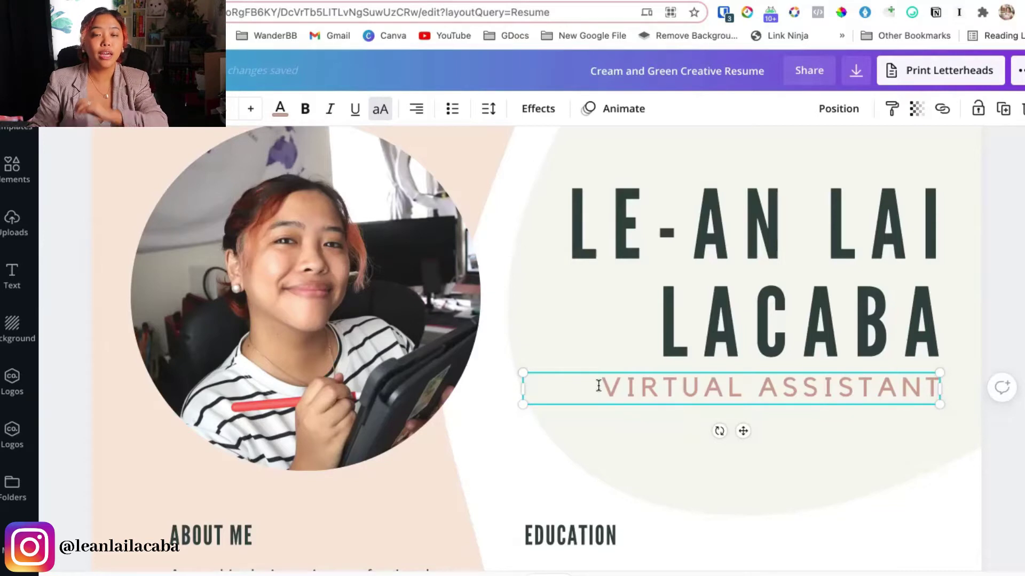
click(635, 396)
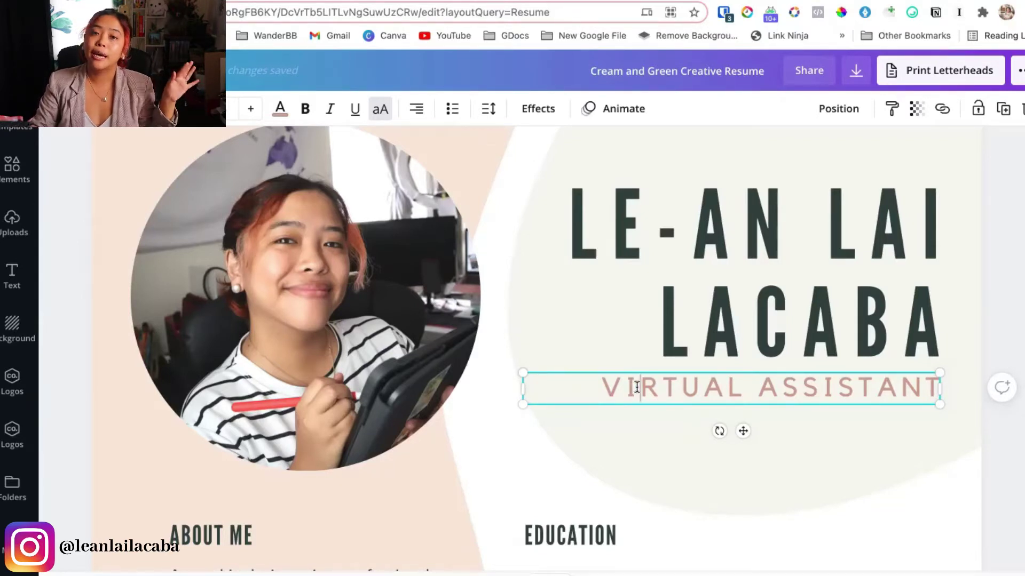
click(527, 510)
scroll(526, 510, down, 4)
click(497, 511)
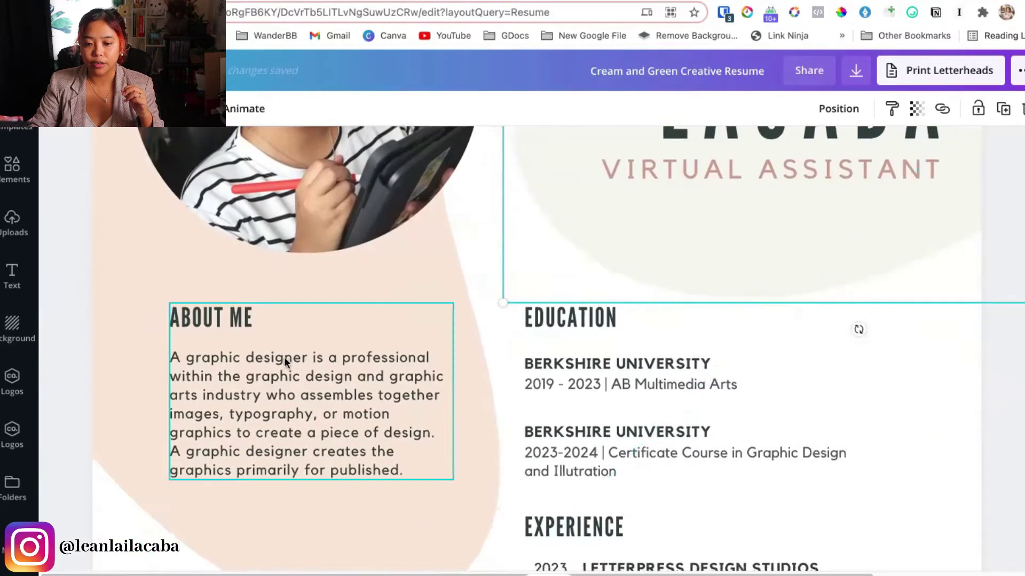
Replace the job title text with 'SALES EXECUTIVE ASSISTANT' and select the About Me body
click(249, 373)
double_click(219, 412)
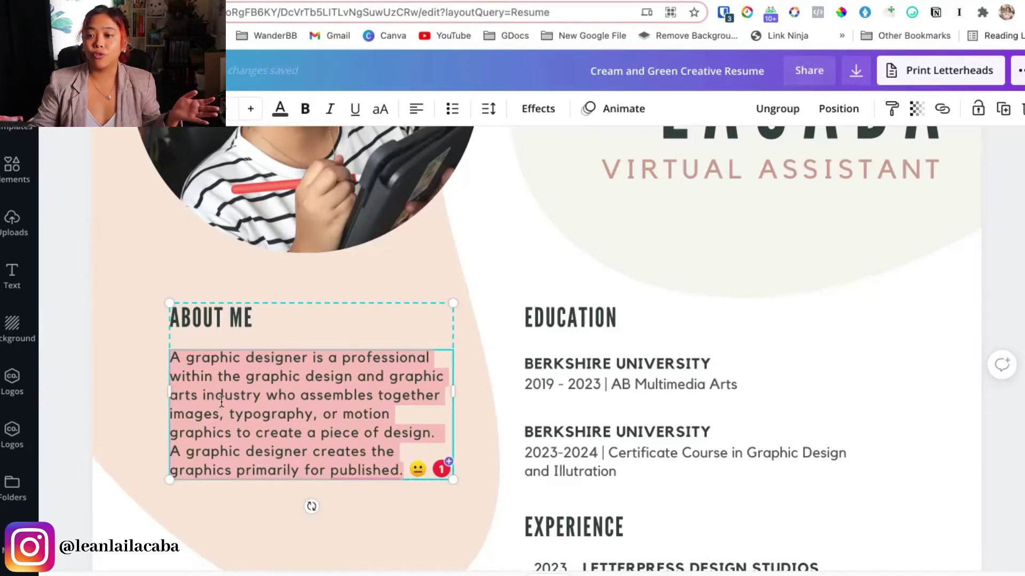
click(577, 158)
click(580, 170)
key(ctrl+a)
text(SALES EXECUTIVE ASSISTANT)
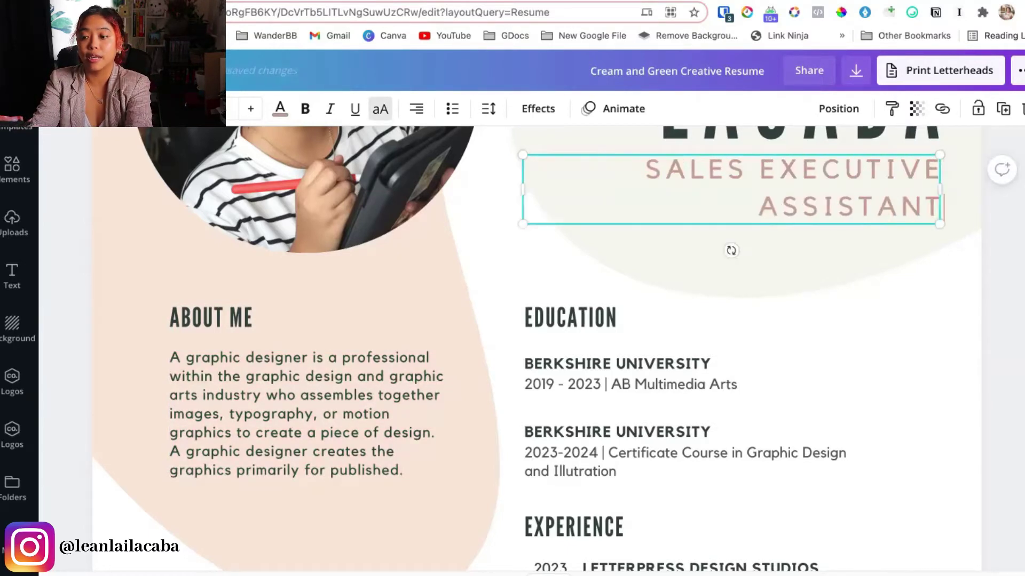
double_click(237, 377)
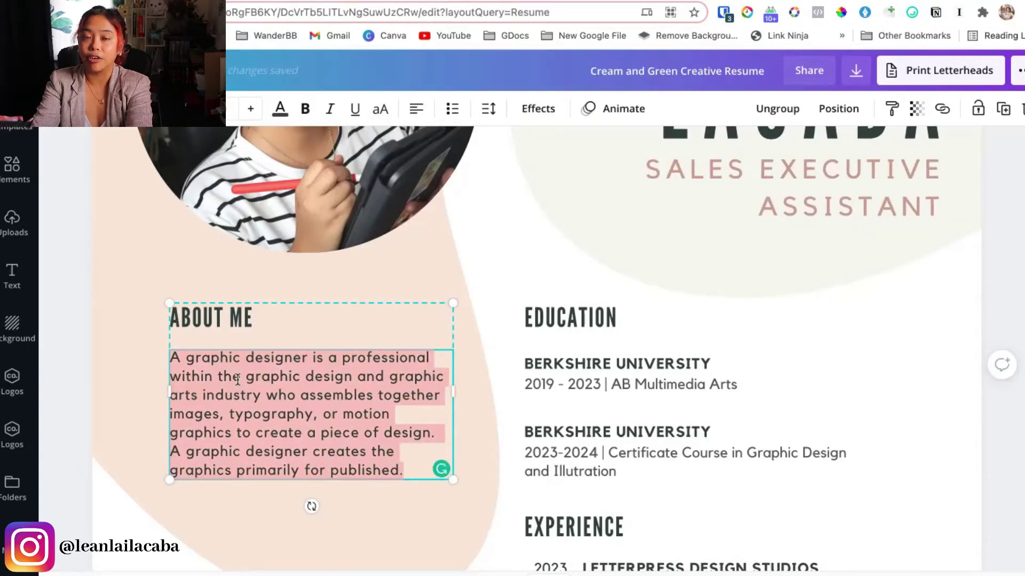
Paste the intro and extend it: helping 2xYou's clients grow with sales, admin, and graphics skills
text(As a executive assistant)
click(204, 358)
text(sales)
key(End)
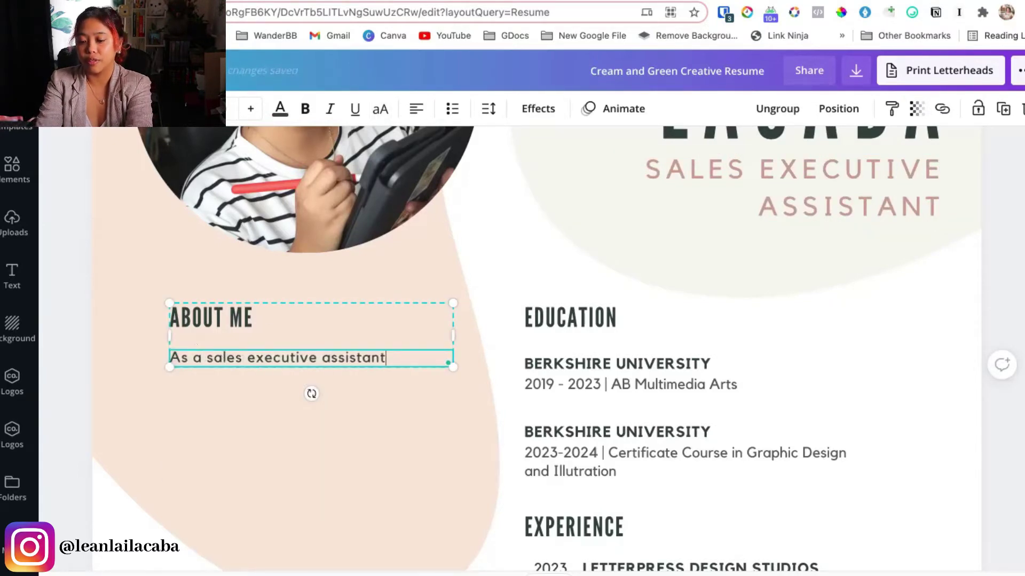
text(, I will help)
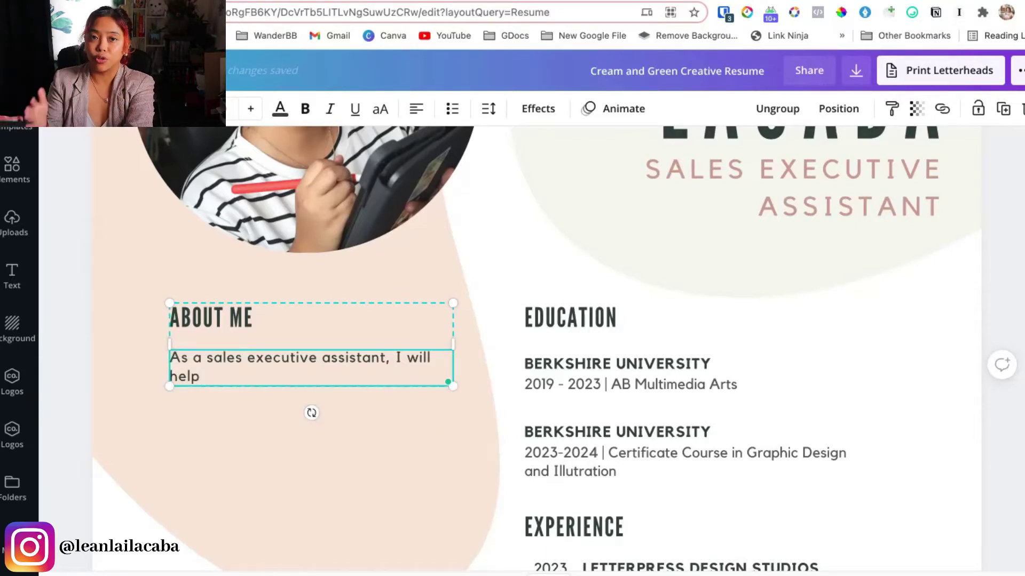
text(2xYou's clients)
key(BackSpace)
text(to be able to grow their business with my skills in sales, admin, and graphics.)
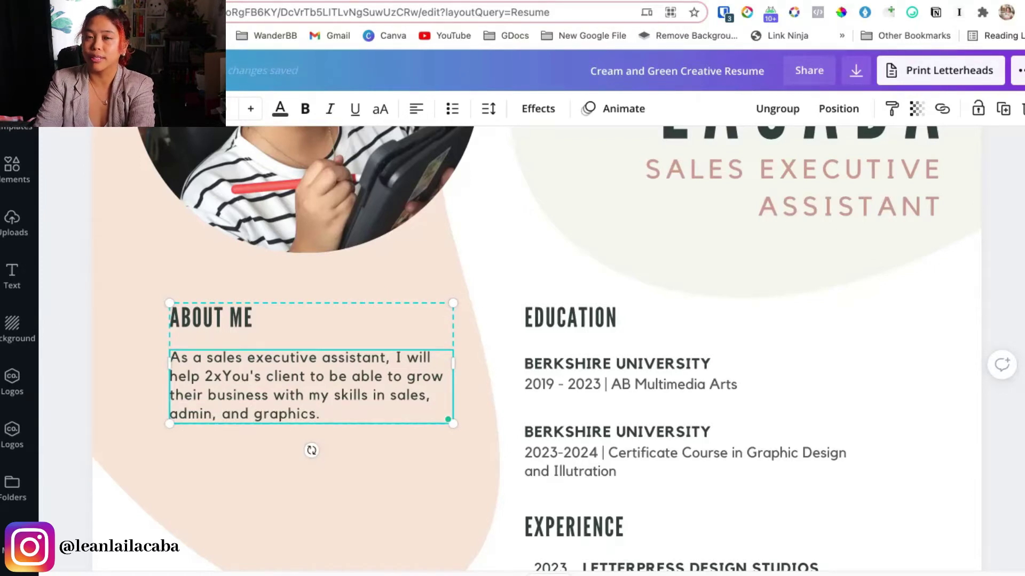
Add a second paragraph: 'I am data driven, detail-oriented, and a good communicator.'
key(Return)
key(Return)
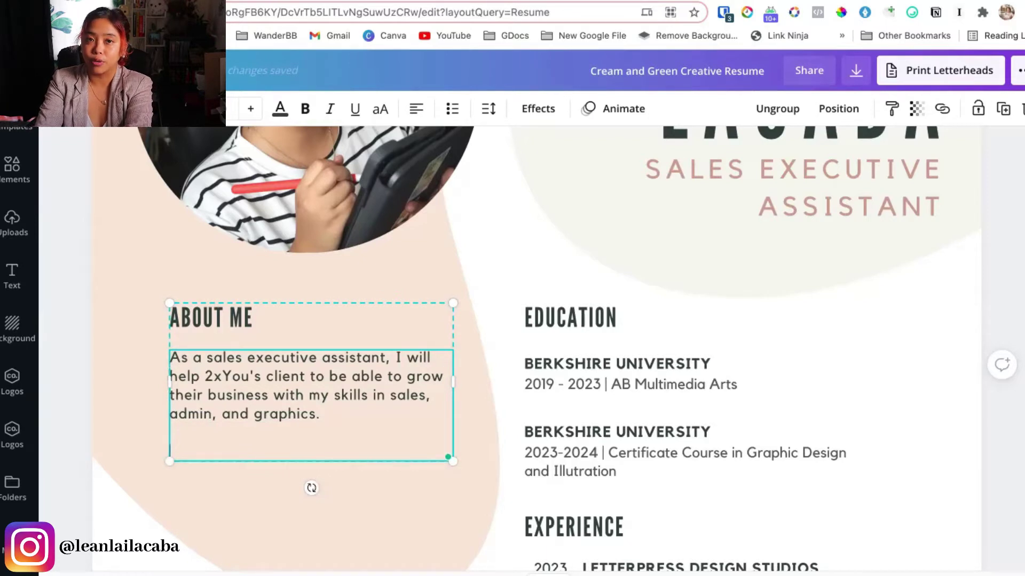
text(I am da)
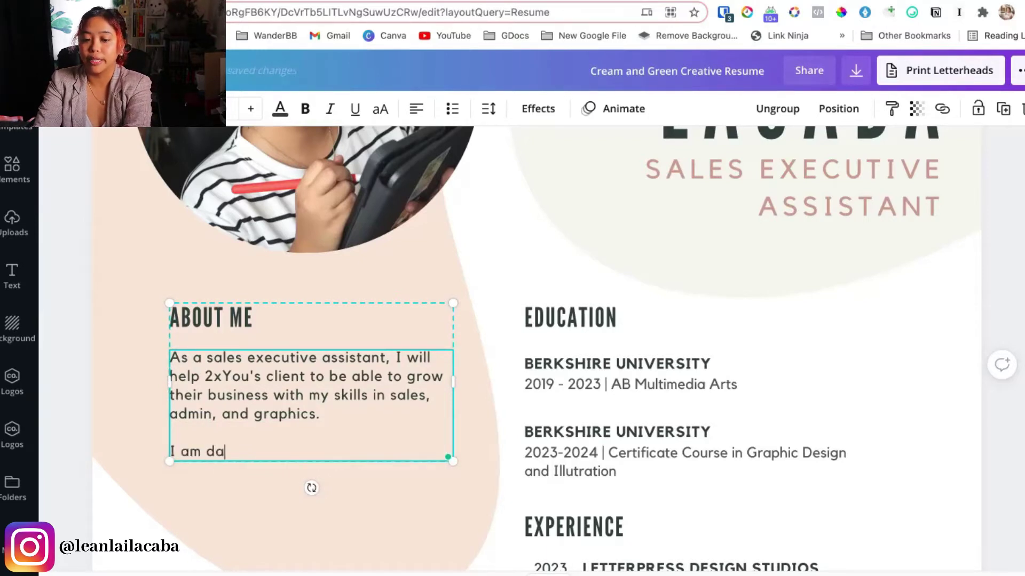
text(ta driven,)
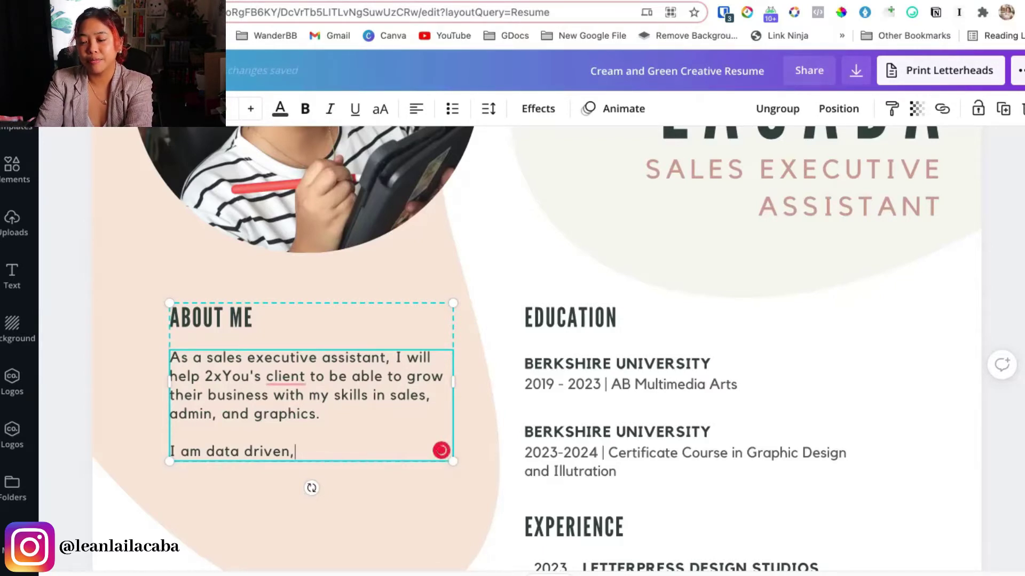
text(detail-oriented, and a cg)
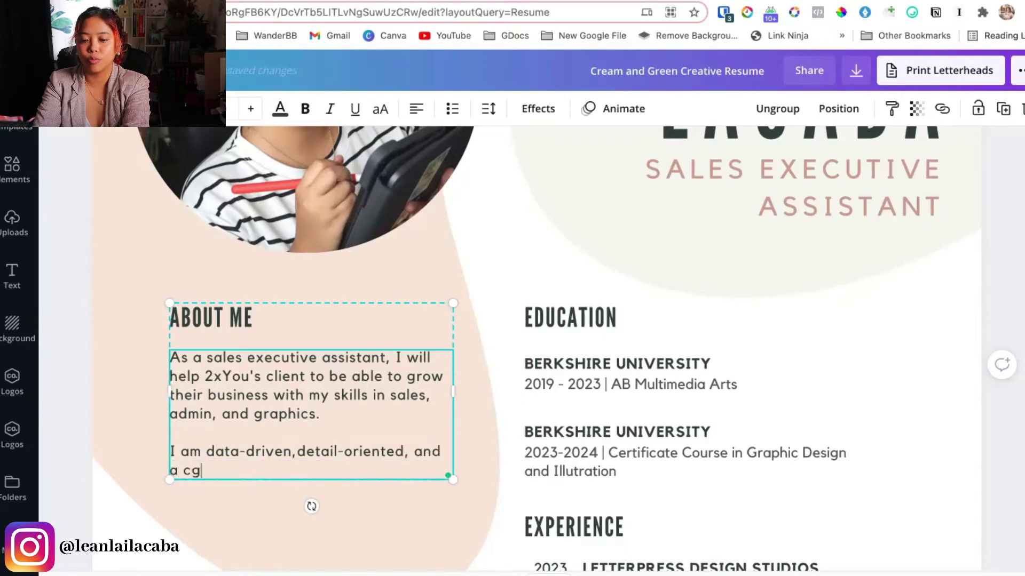
key(BackSpace)
text(good communicator.)
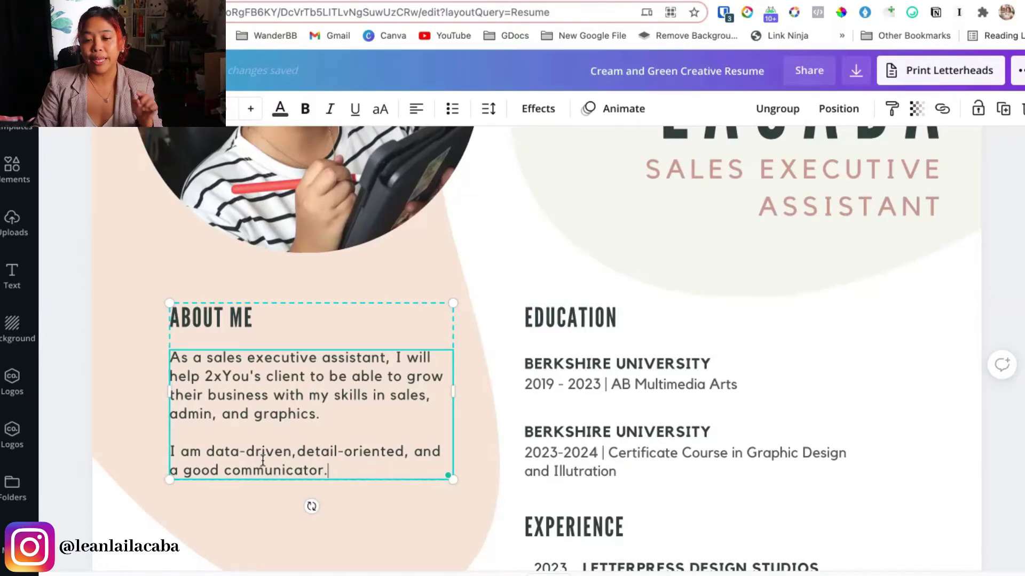
click(142, 440)
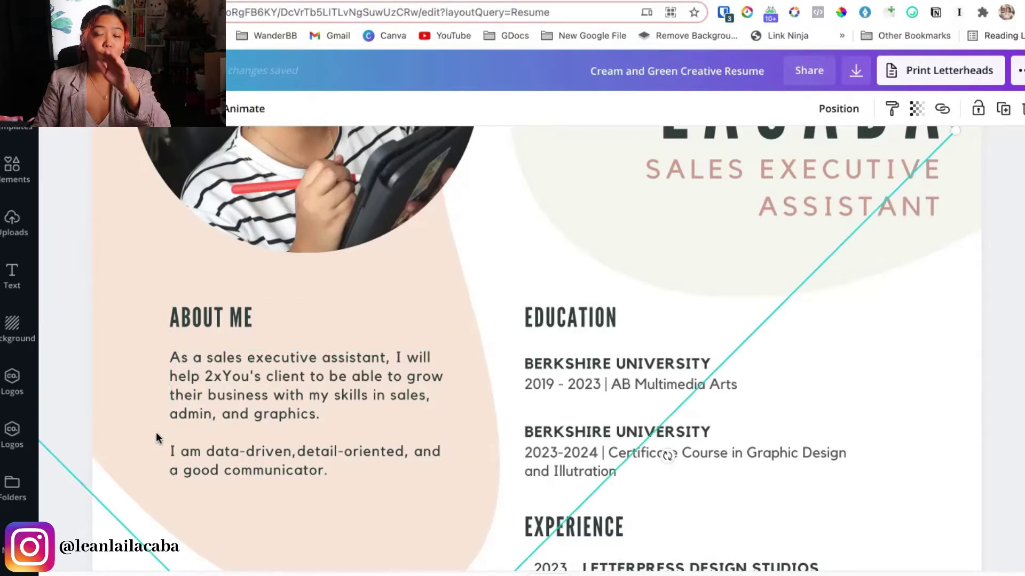
Select the Education entries and certificate course line, scrolling to review the section
click(545, 312)
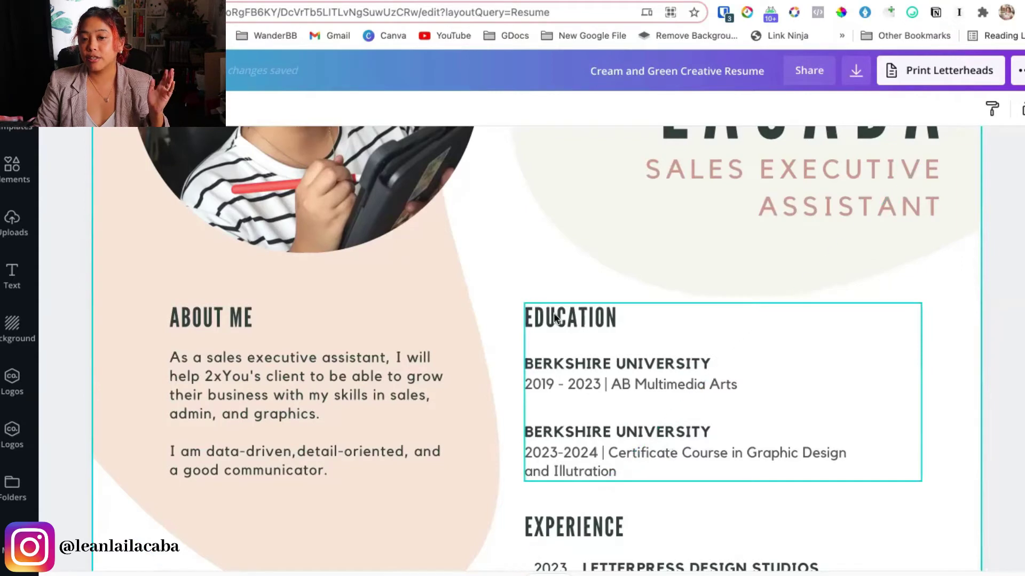
click(594, 390)
click(718, 456)
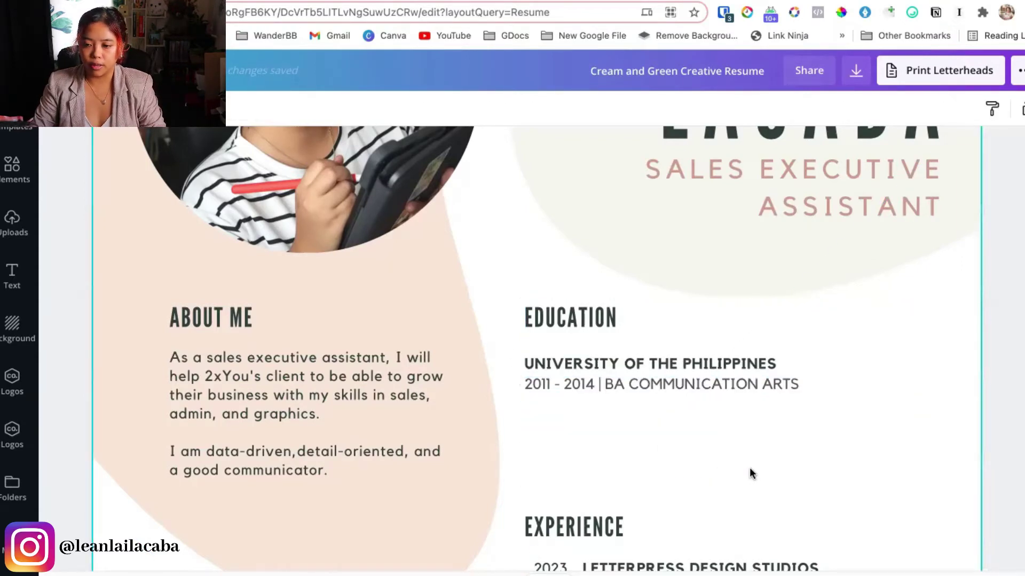
scroll(749, 467, down, 5)
scroll(749, 468, down, 2)
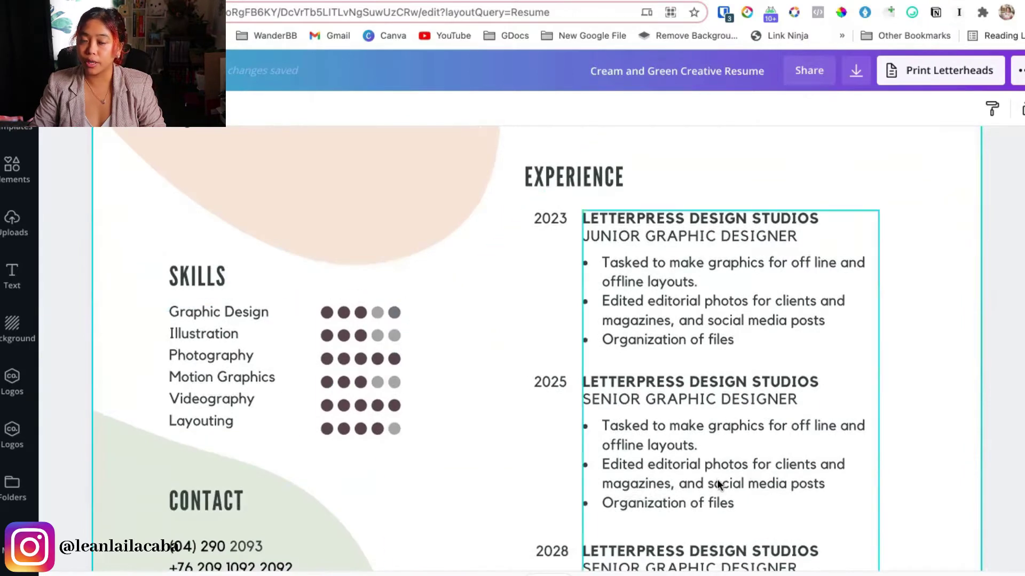
scroll(717, 479, down, 3)
scroll(608, 464, up, 3)
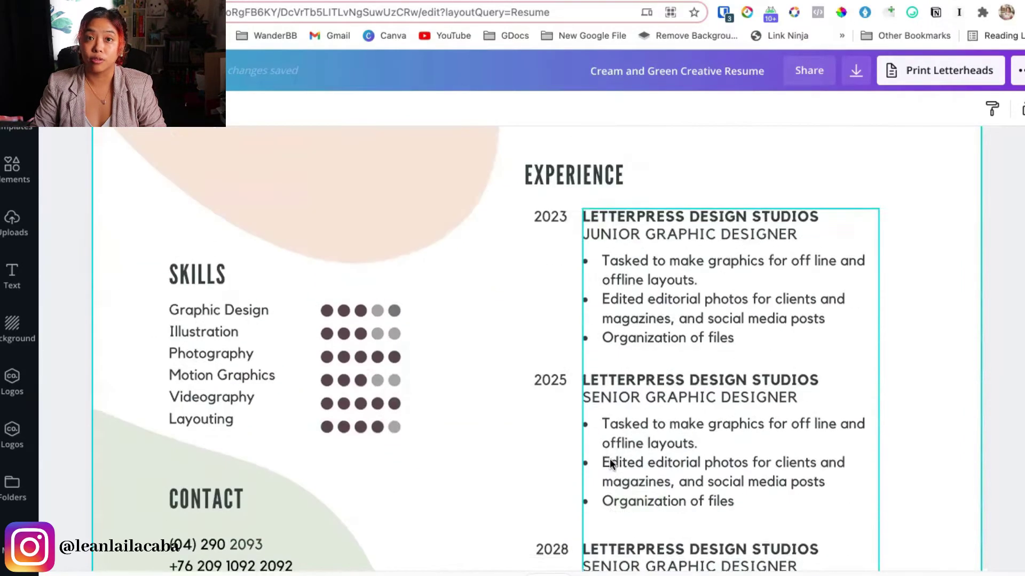
Rewrite the skills list as WRITING, ORGANIZATION and EMAIL MANAGEMENT
click(210, 410)
key(ctrl+a)
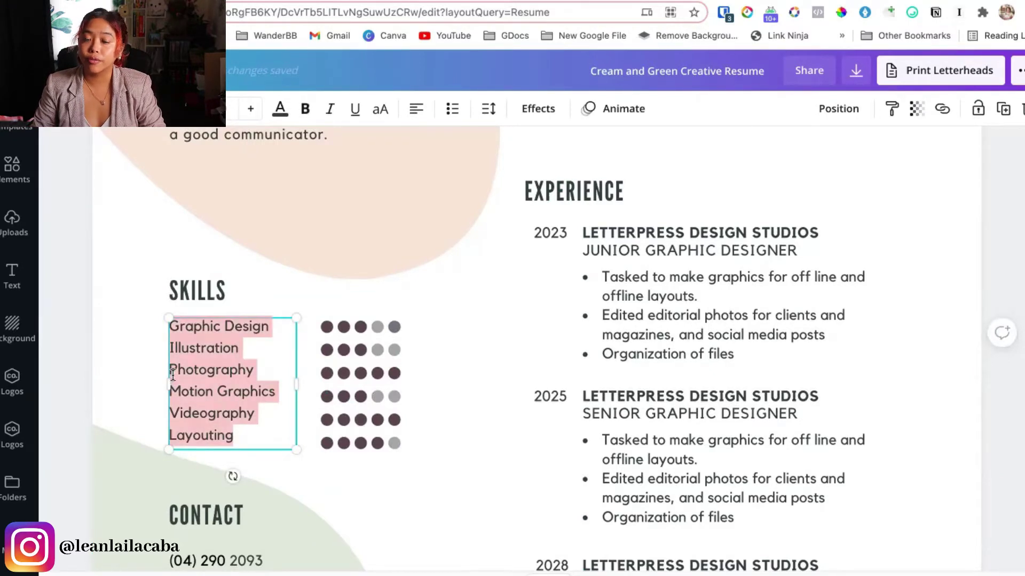
click(379, 378)
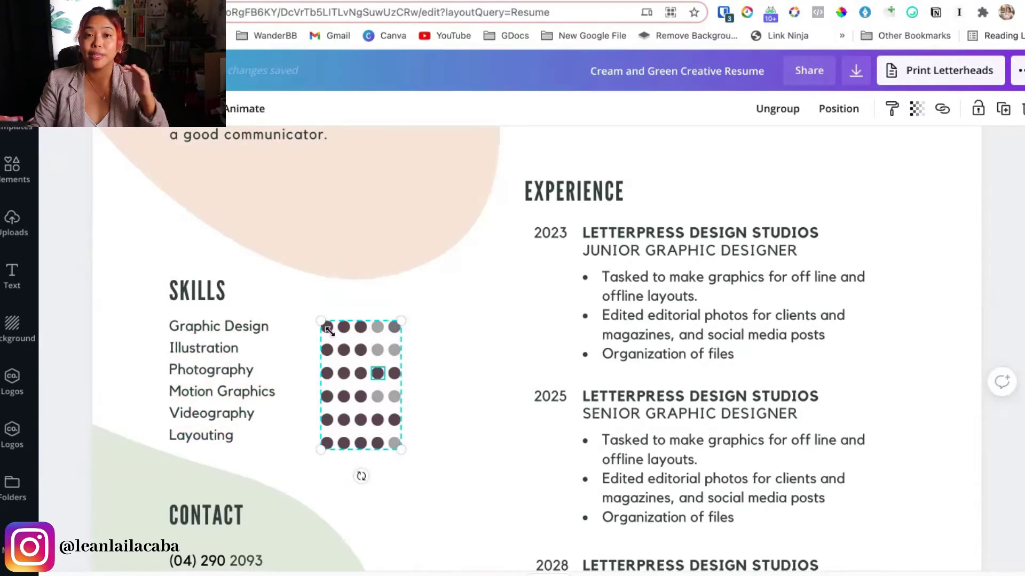
click(219, 374)
text(WRITTING)
key(Return)
key(BackSpace)
key(BackSpace)
key(BackSpace)
key(BackSpace)
key(BackSpace)
text(ING)
key(Return)
text(ORGANIZATION)
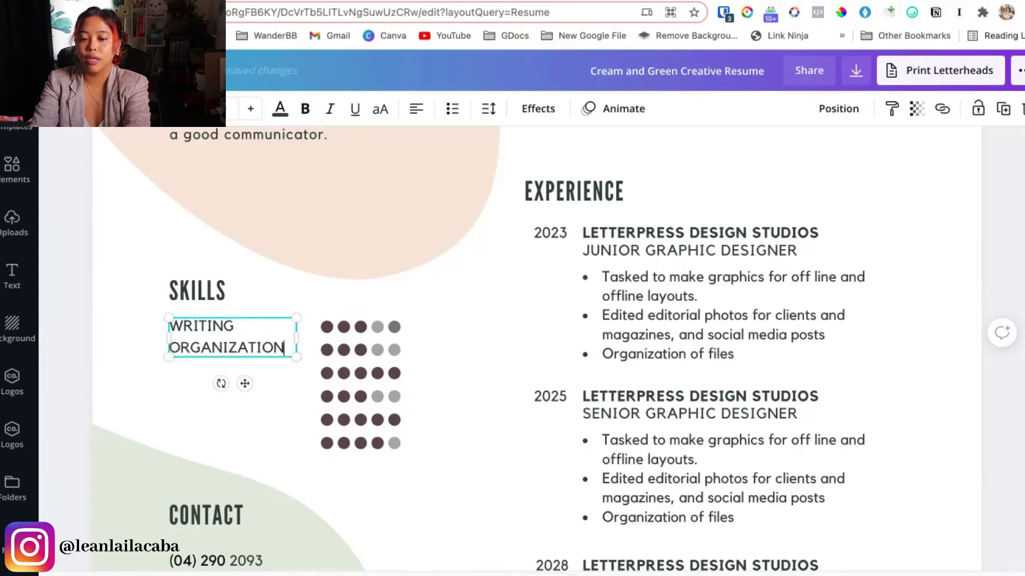
key(Return)
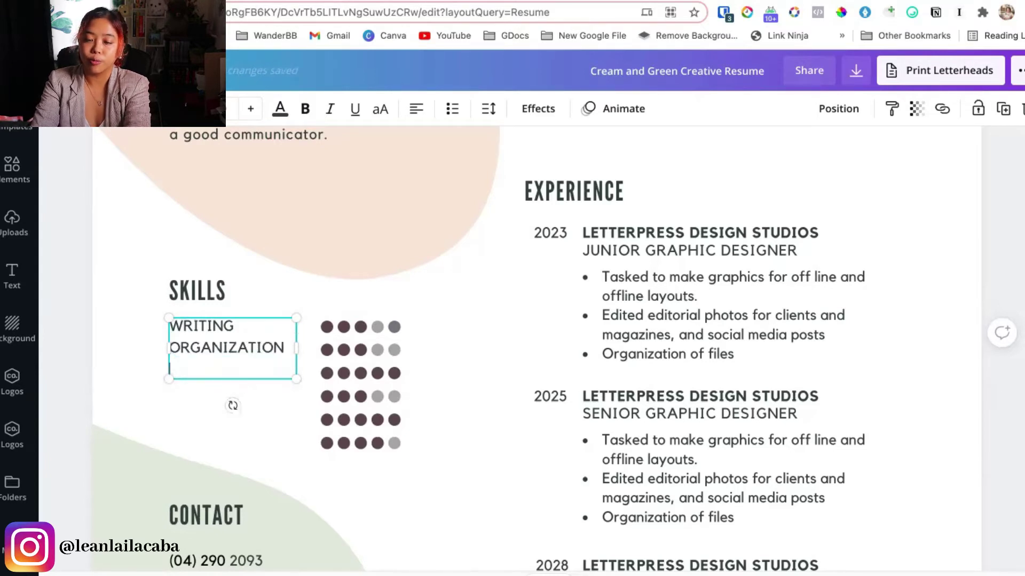
text(EMAIL MANAGEMENT)
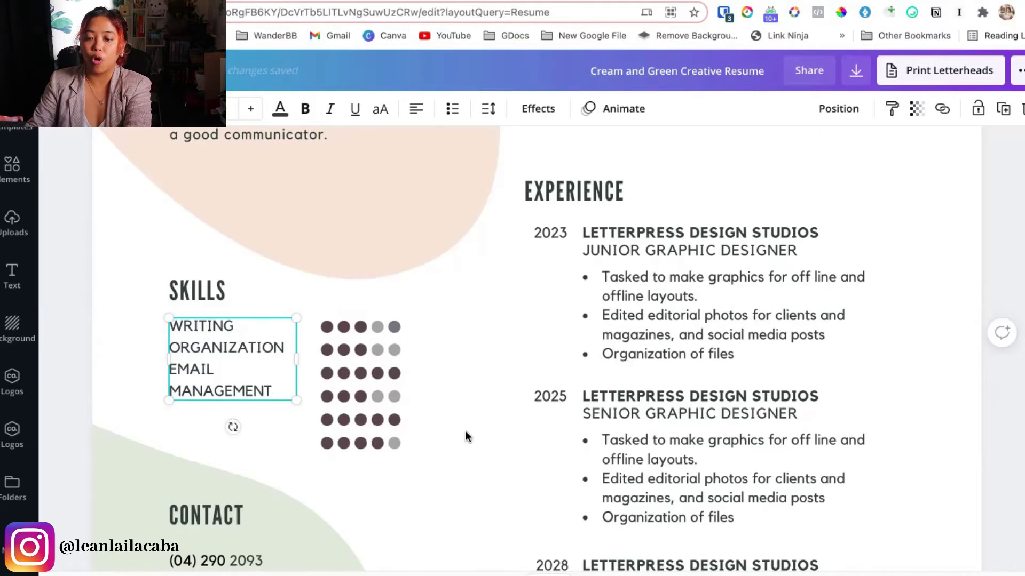
Widen the skills box, shift the rating dots right, and add APPOINTMENT SETTING, GRAPHICS, MARKETING
drag(297, 358, 392, 353)
click(377, 355)
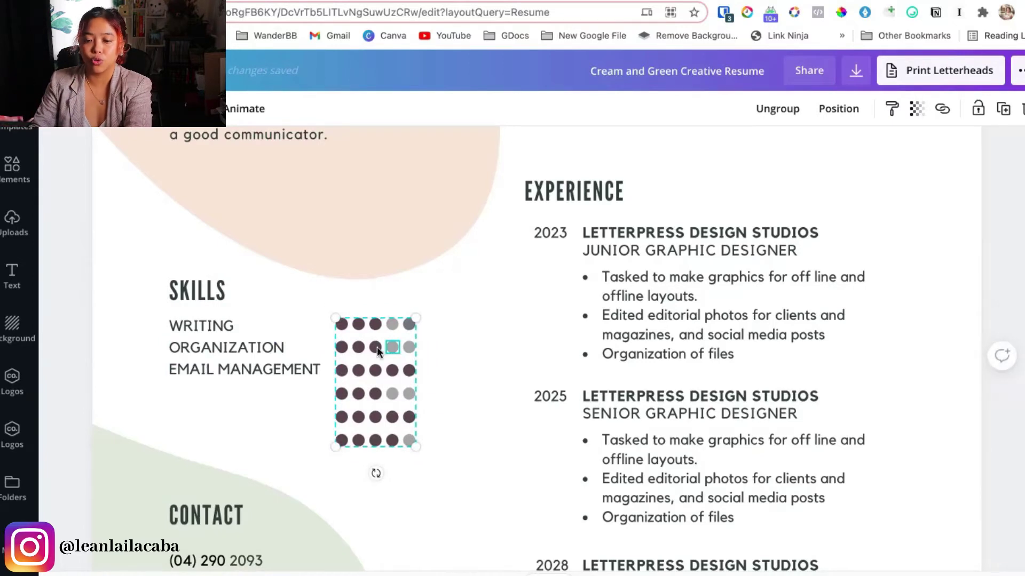
click(225, 357)
click(309, 372)
key(Return)
text(APPOINTMENT SETTING)
drag(415, 367, 422, 367)
click(319, 393)
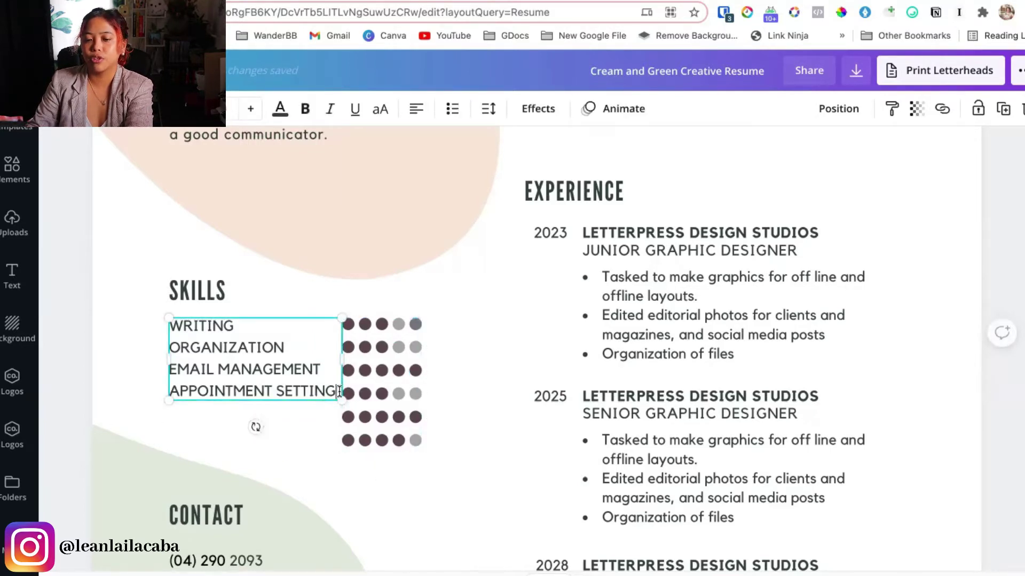
key(Return)
text(GRAPHICS)
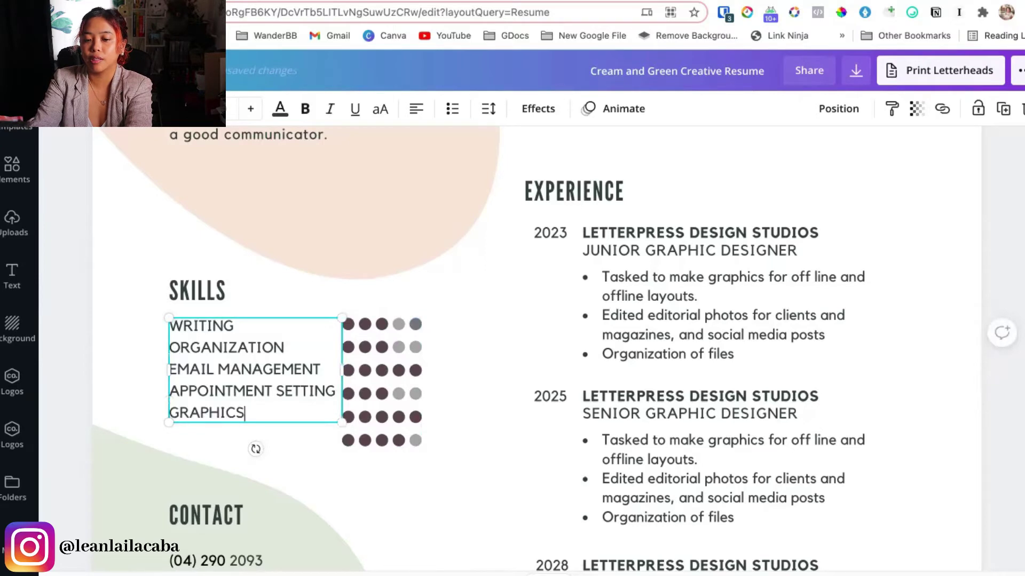
key(Return)
text(MARKETING)
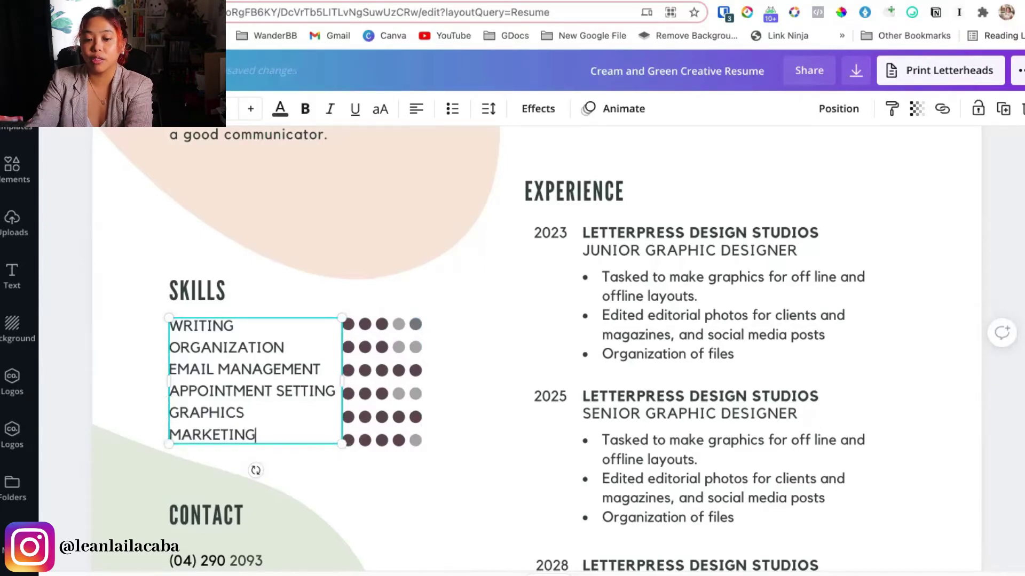
click(465, 441)
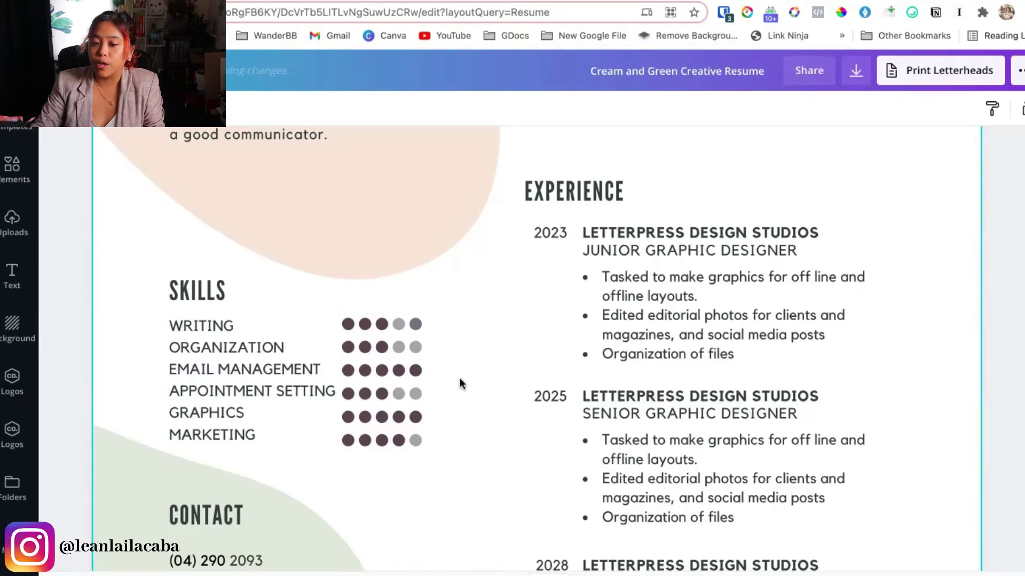
click(414, 355)
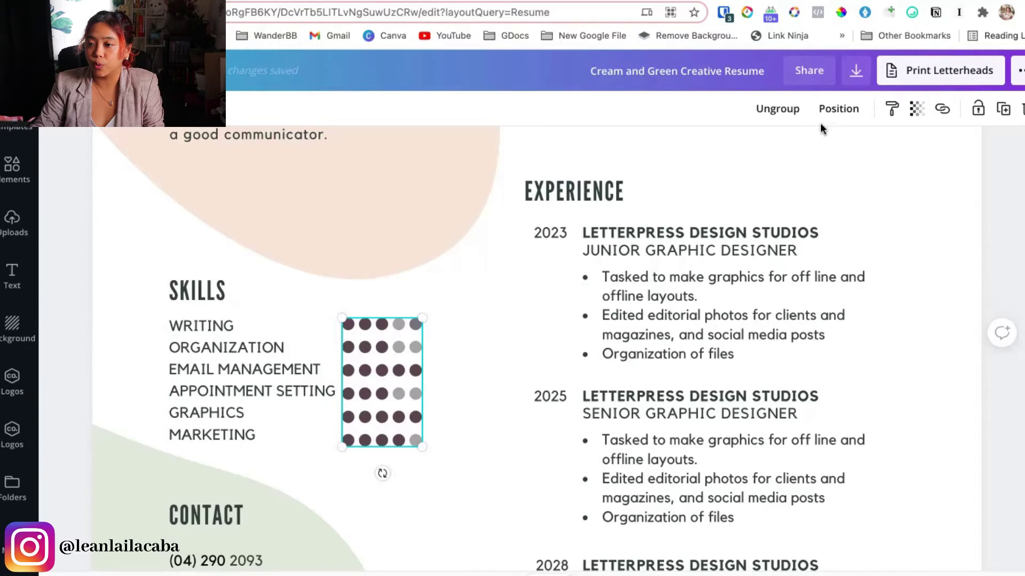
Colour the grey fourth WRITING rating dot dark plum to match the filled dots
click(397, 324)
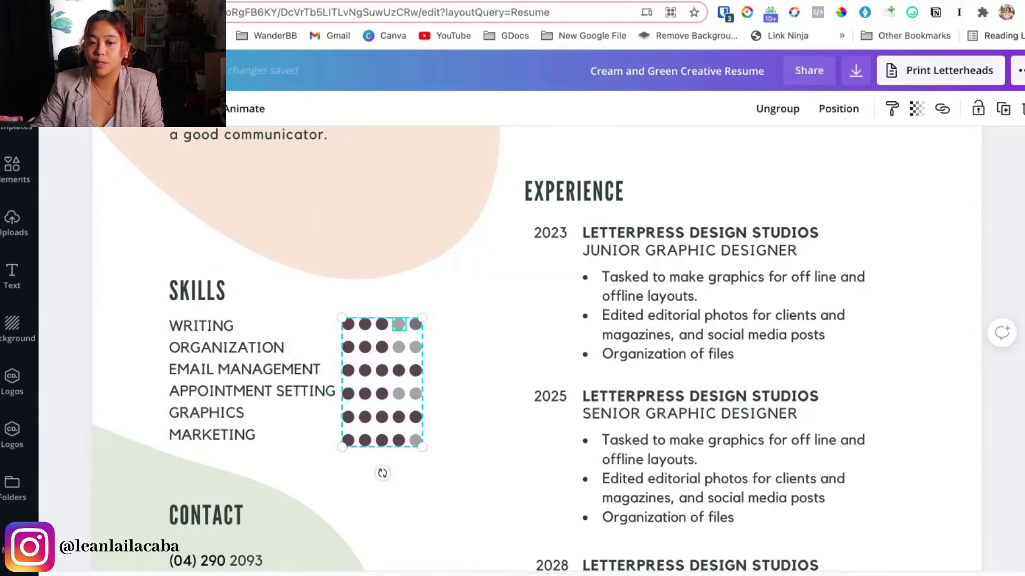
click(57, 108)
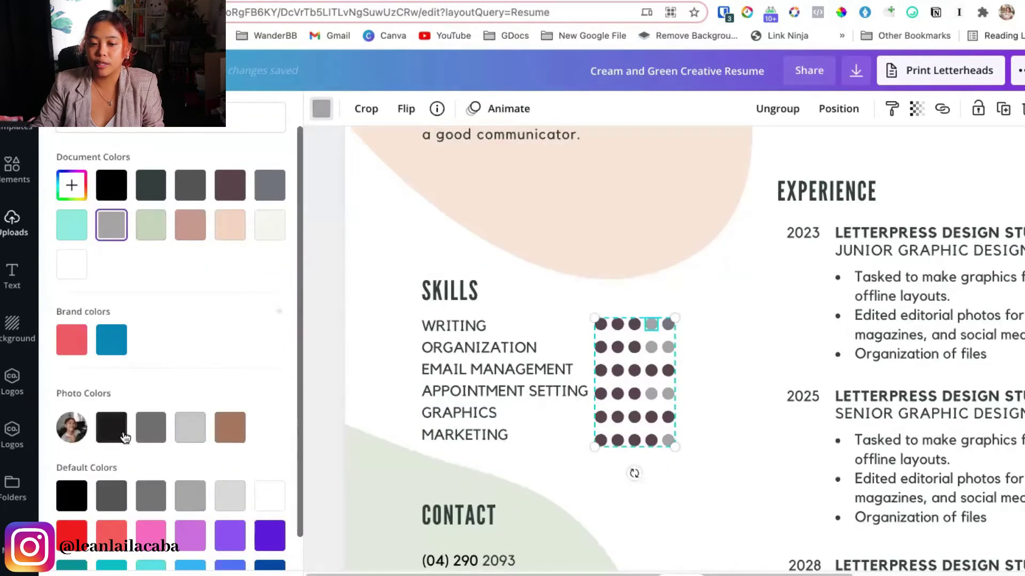
click(243, 187)
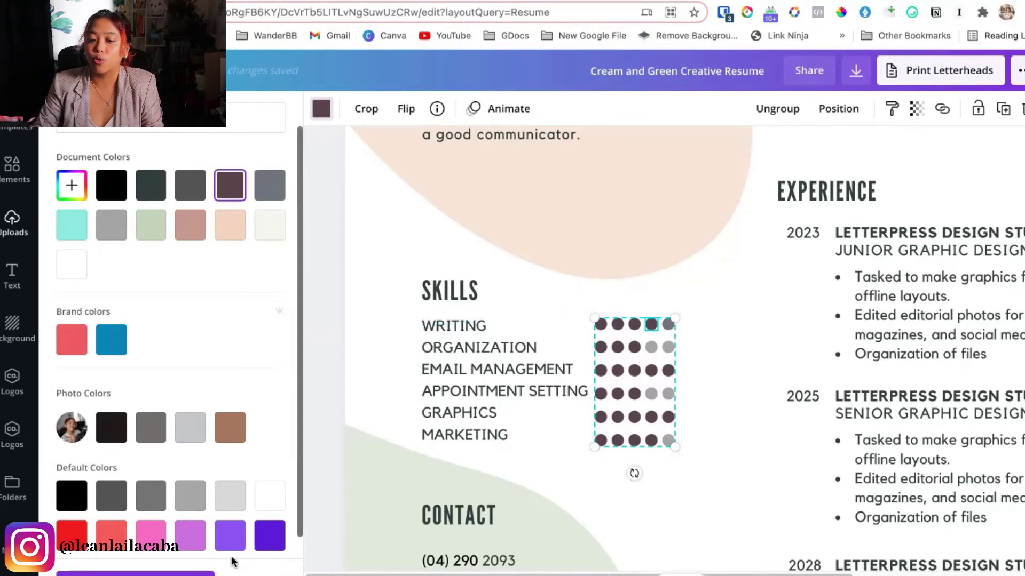
click(344, 297)
scroll(171, 393, down, 4)
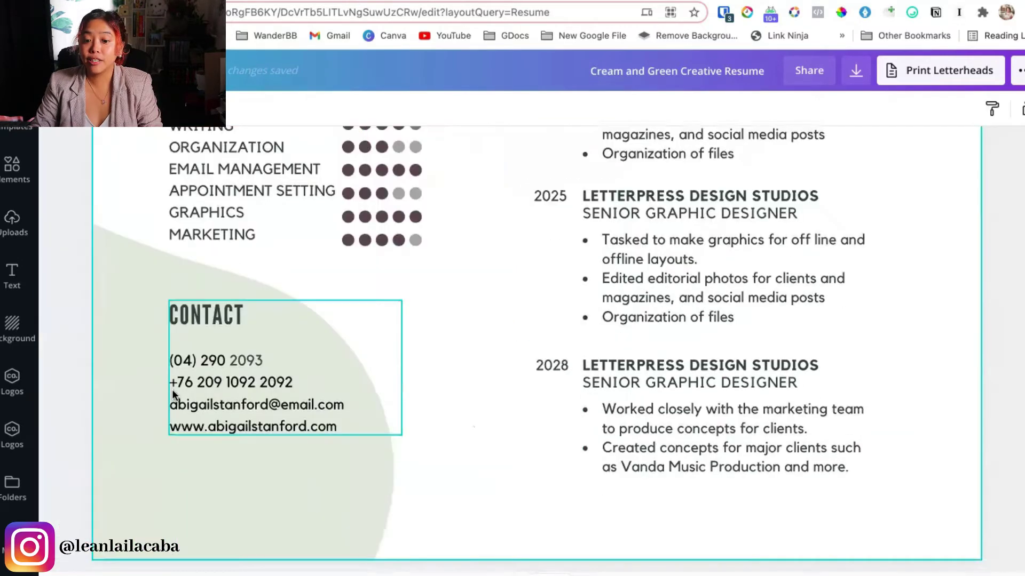
click(248, 408)
double_click(241, 406)
click(227, 397)
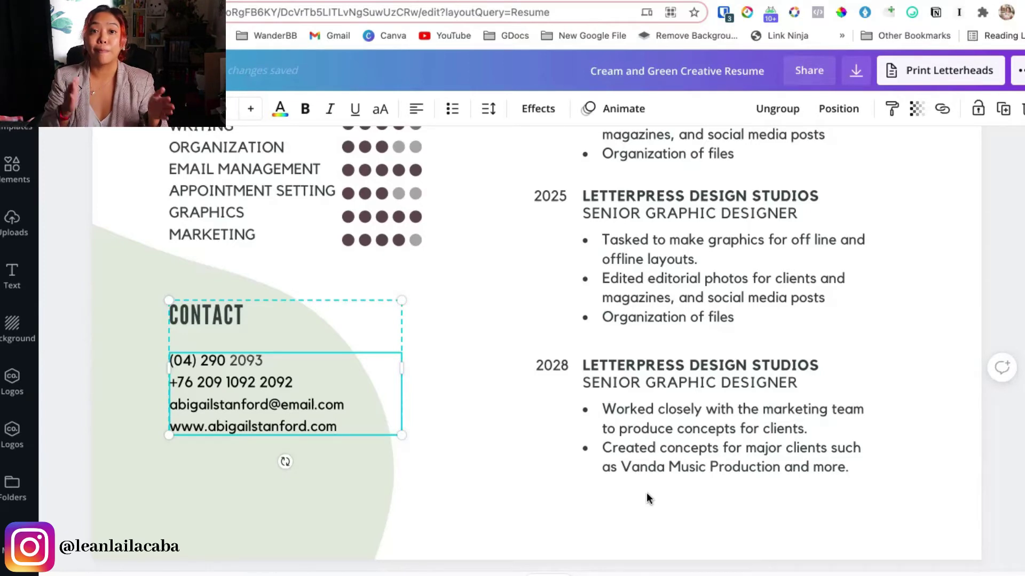
click(801, 423)
scroll(802, 422, down, 2)
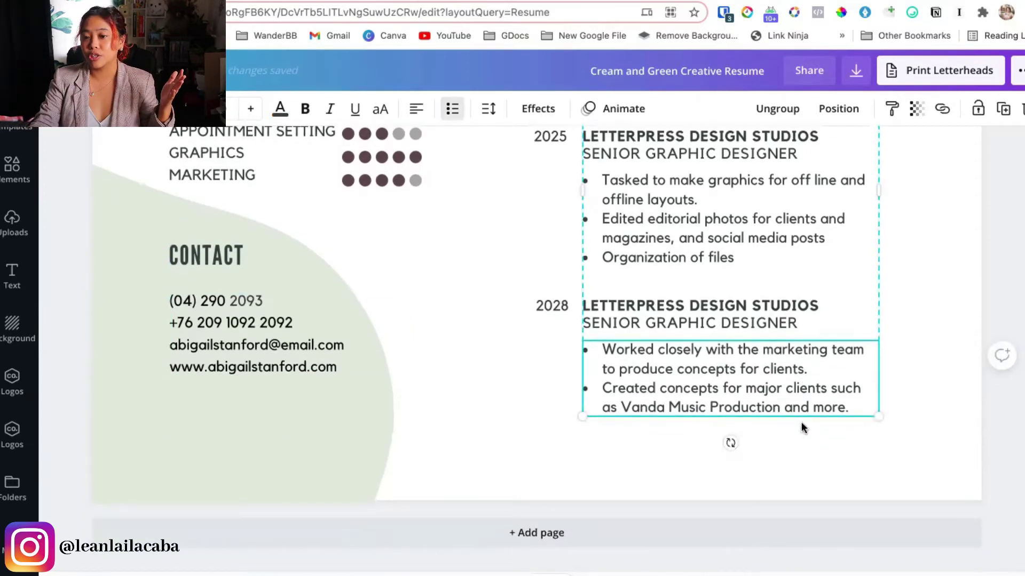
scroll(801, 422, up, 10)
scroll(802, 422, down, 6)
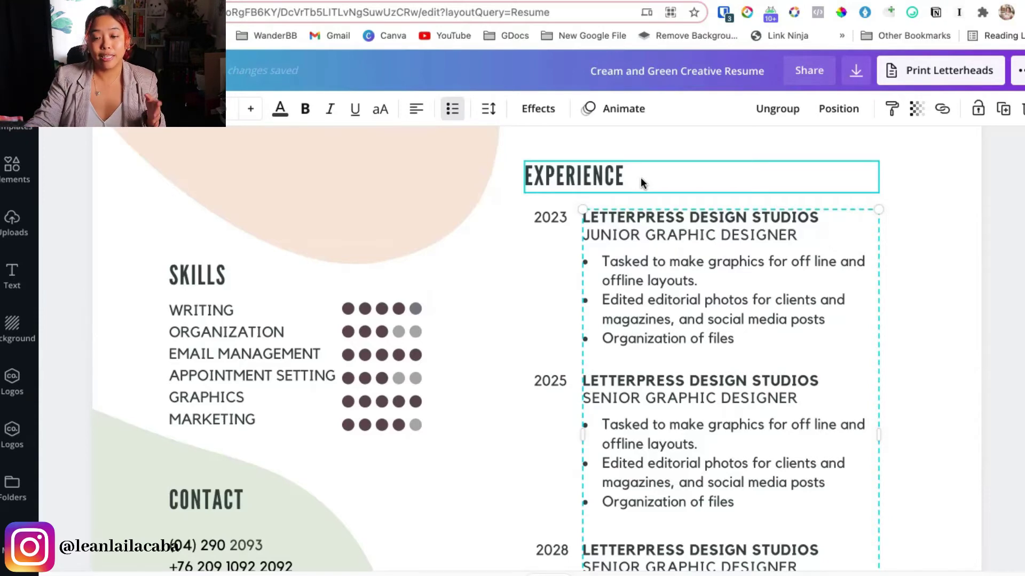
scroll(640, 177, down, 5)
scroll(632, 299, up, 5)
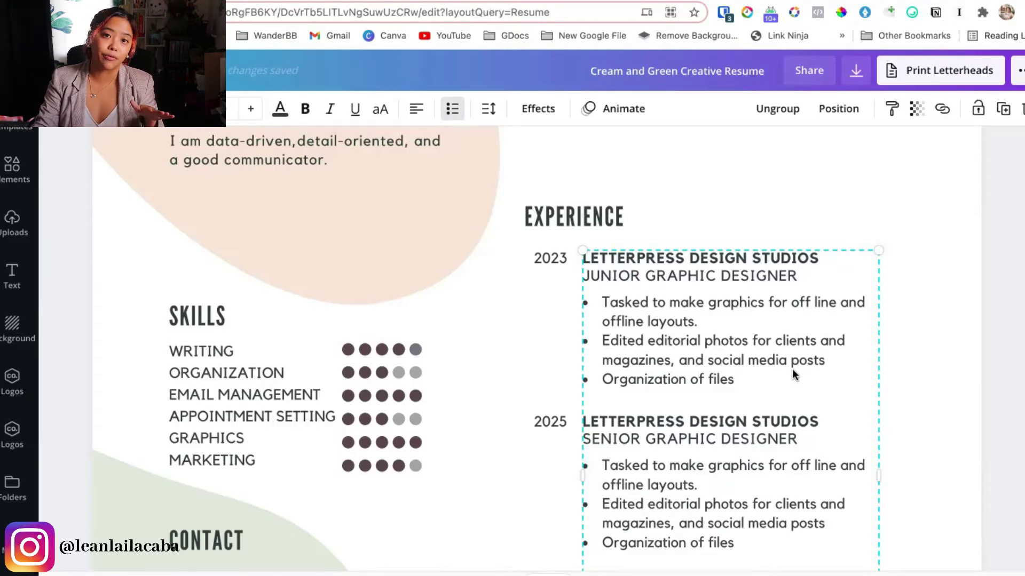
double_click(811, 258)
drag(812, 258, 583, 260)
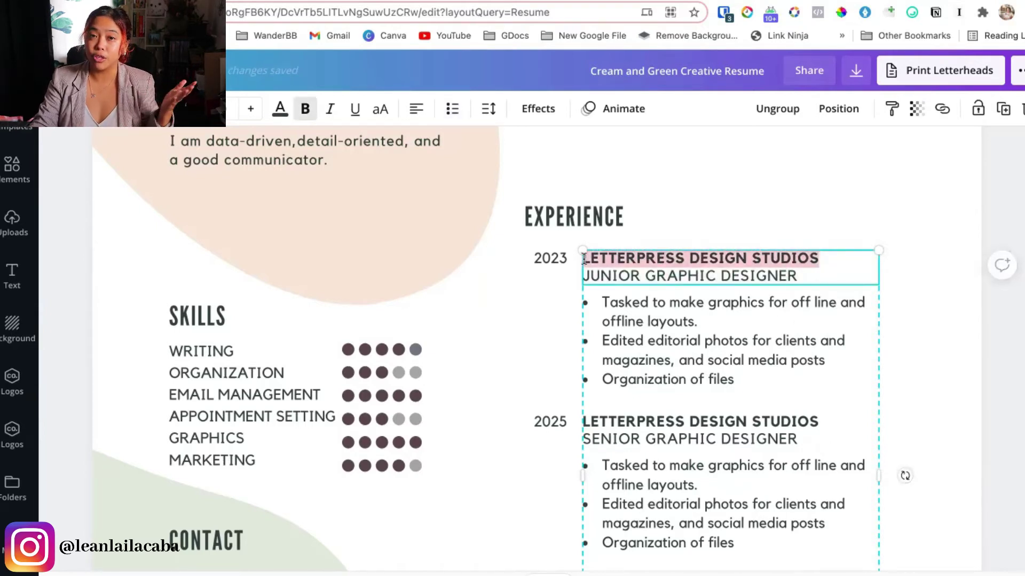
click(828, 284)
drag(828, 284, 640, 278)
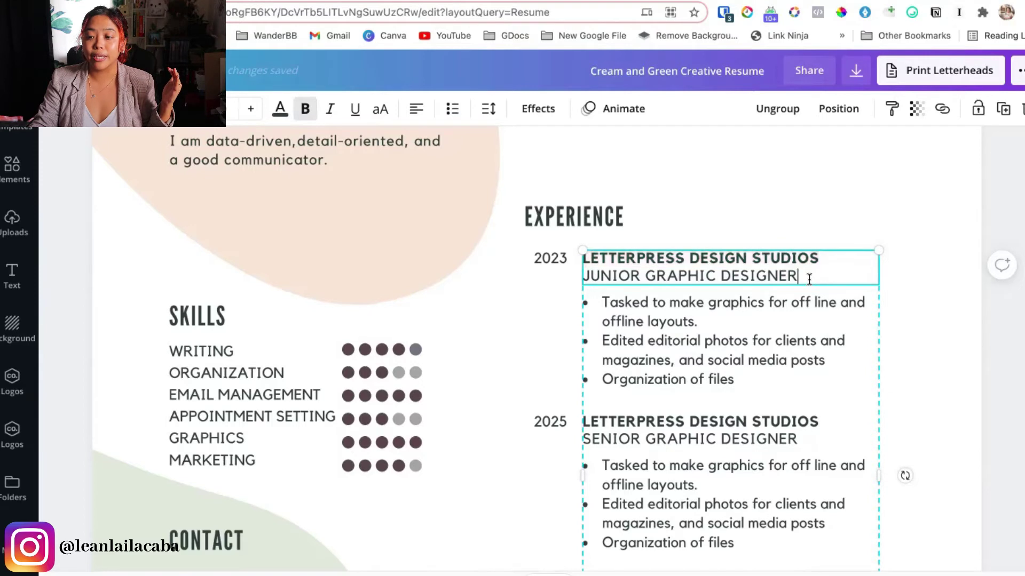
key(Right)
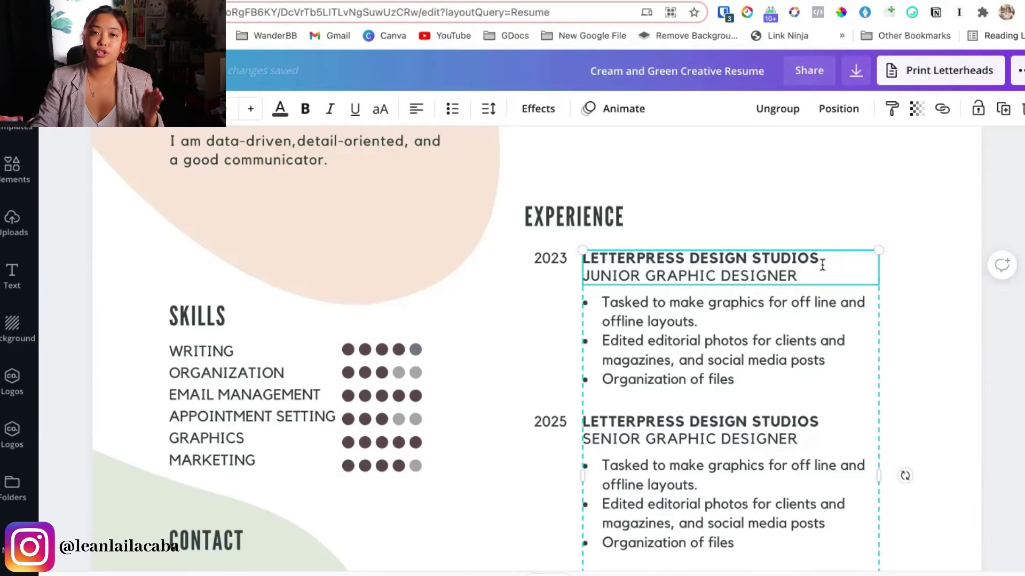
drag(822, 262, 582, 259)
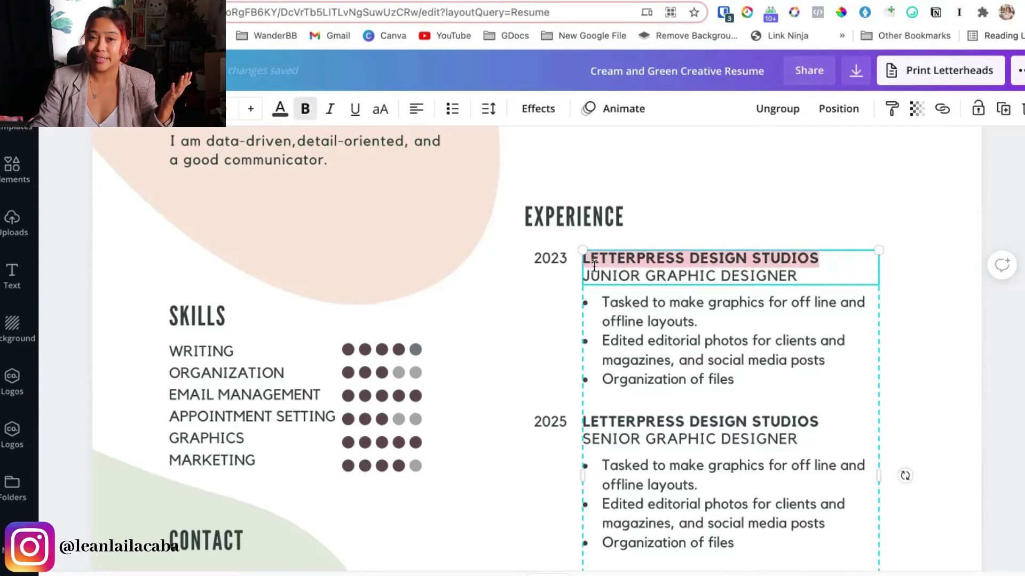
click(782, 284)
click(702, 277)
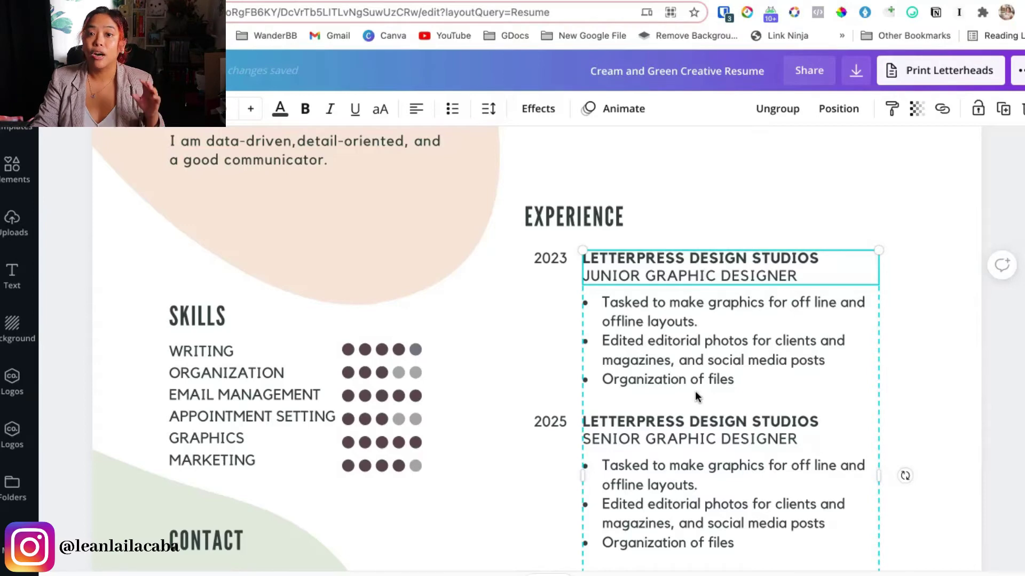
click(551, 260)
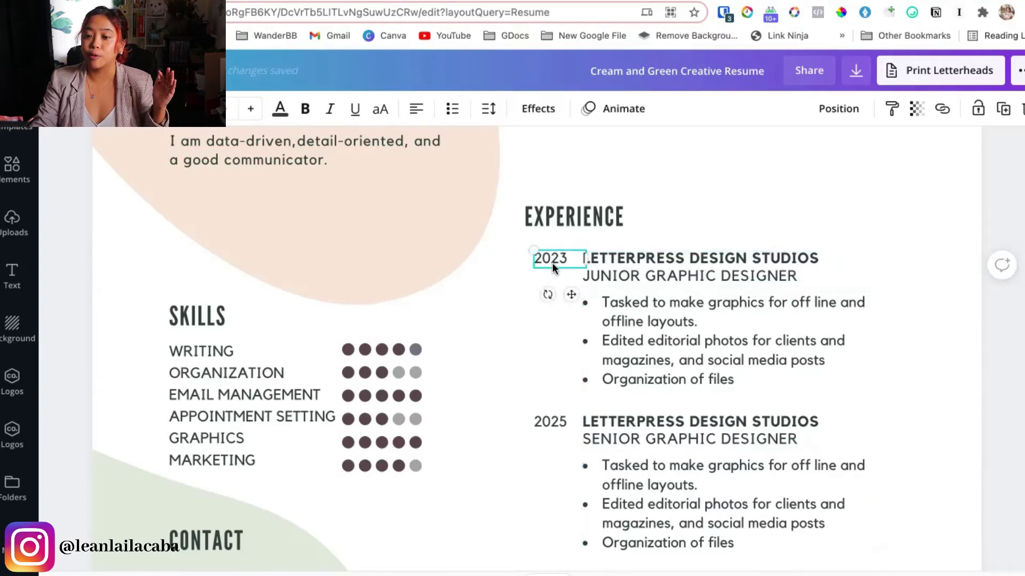
scroll(508, 419, up, 1)
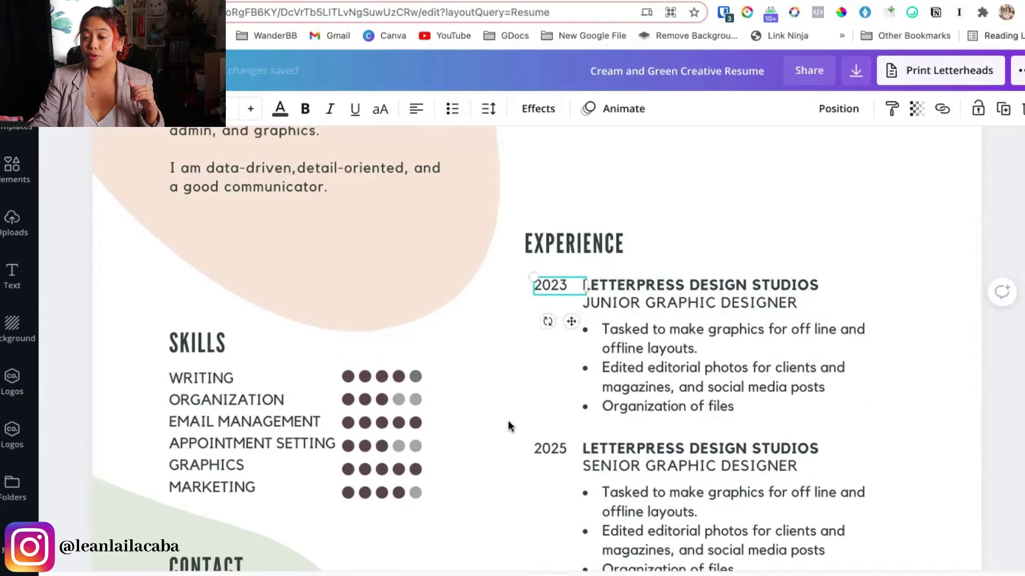
scroll(509, 422, down, 3)
scroll(530, 446, down, 1)
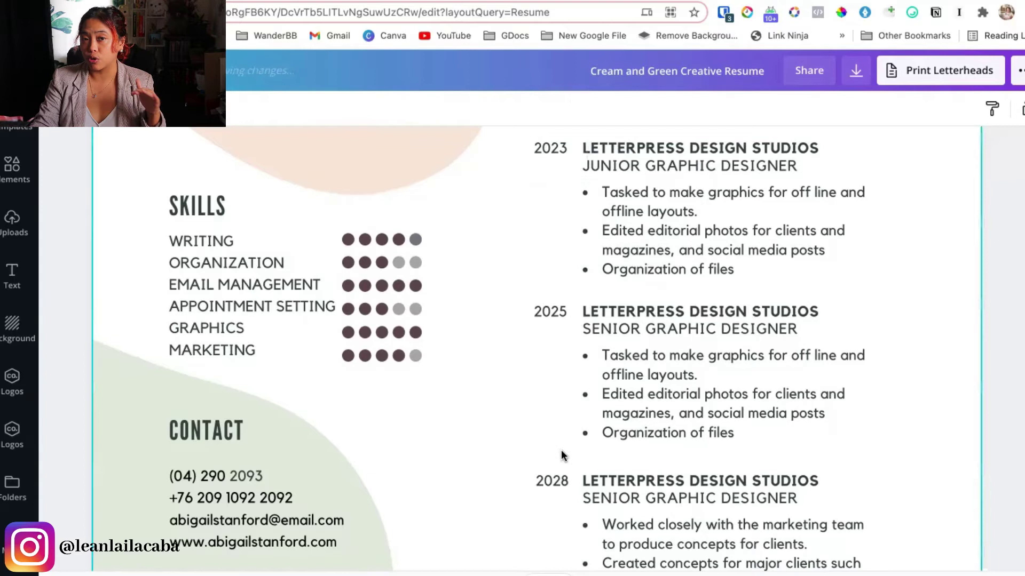
click(748, 172)
double_click(756, 237)
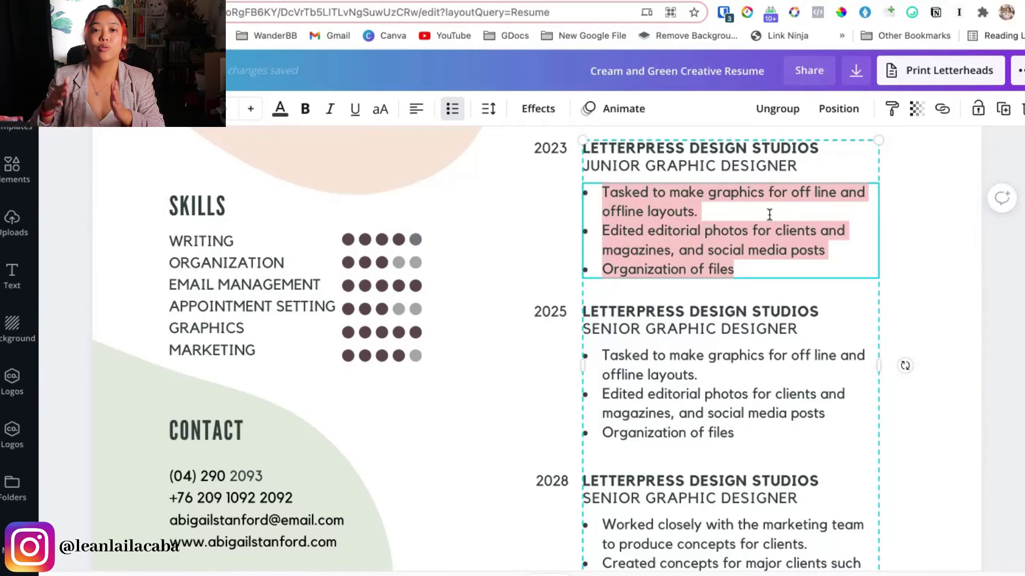
click(769, 214)
scroll(499, 392, up, 4)
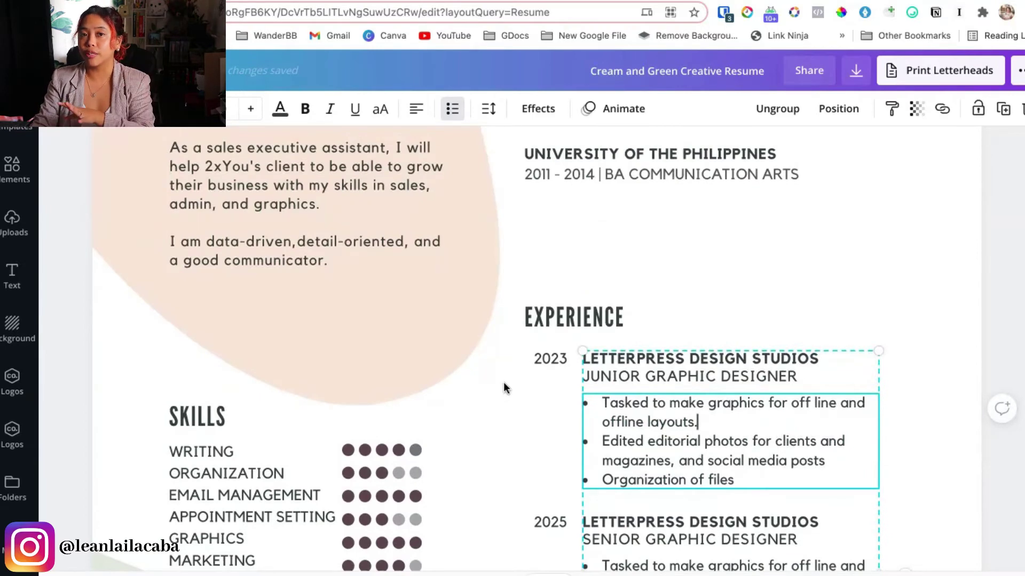
scroll(504, 382, up, 3)
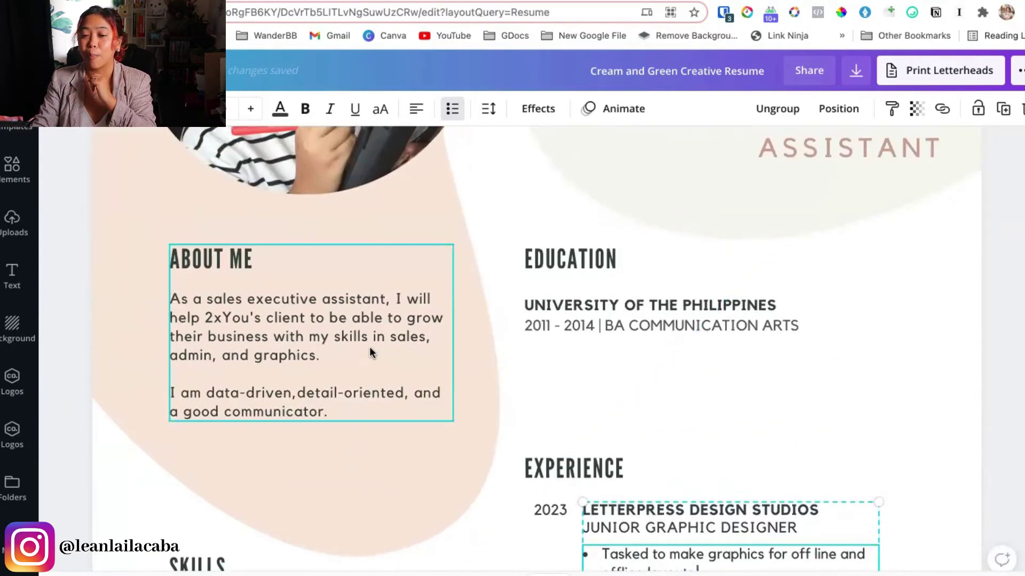
double_click(365, 349)
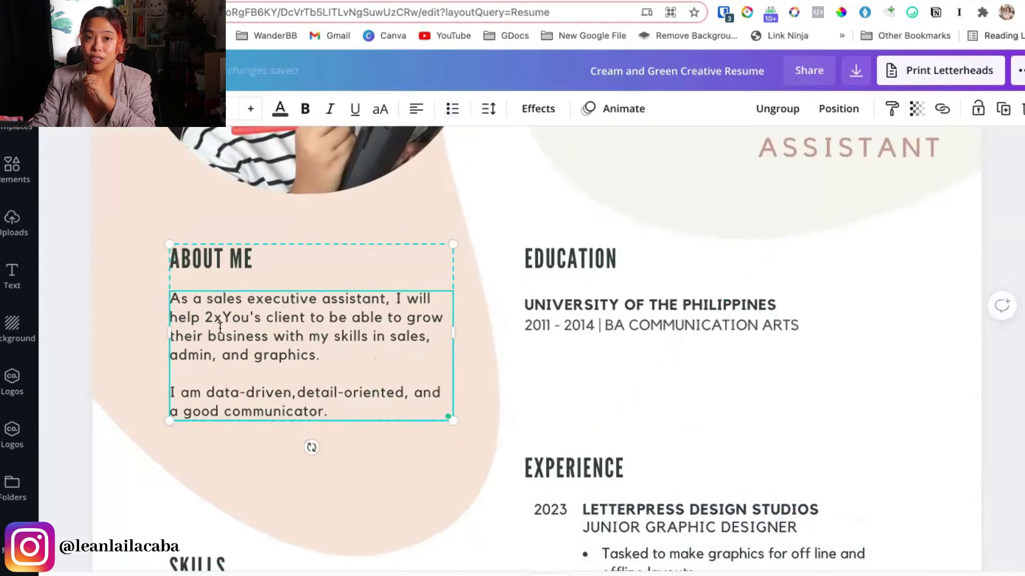
mouse_move(297, 318)
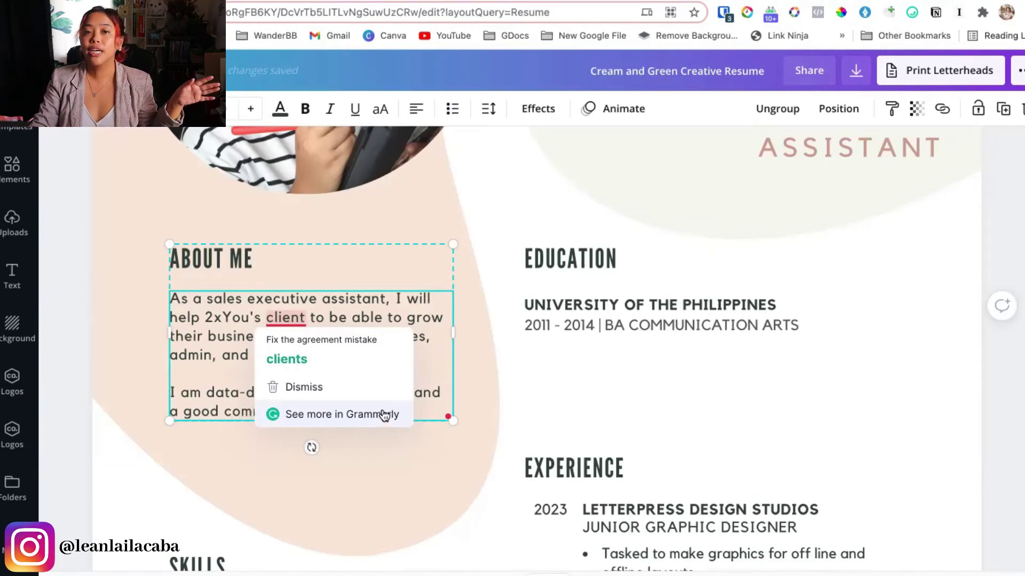
click(330, 478)
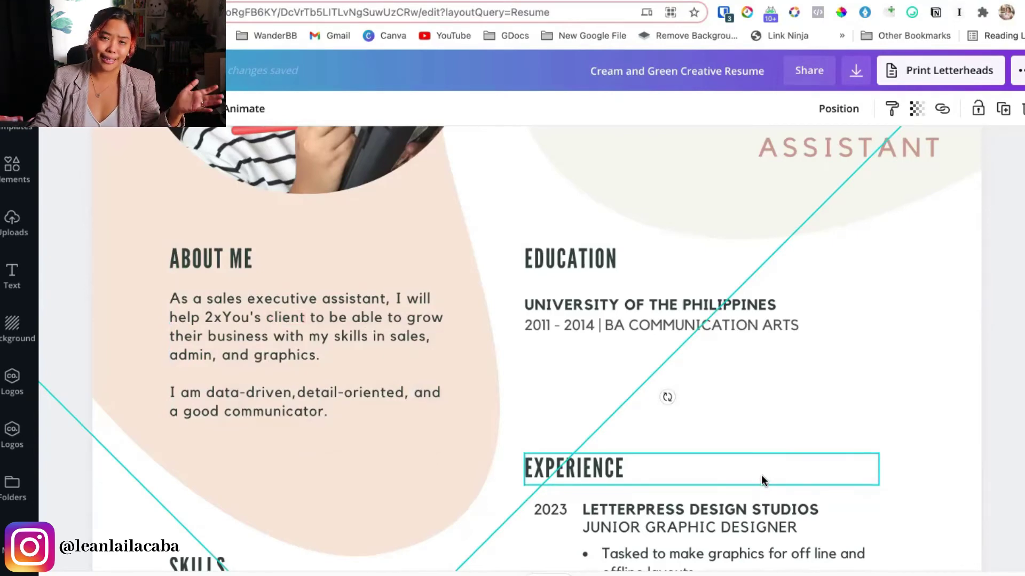
scroll(761, 476, down, 3)
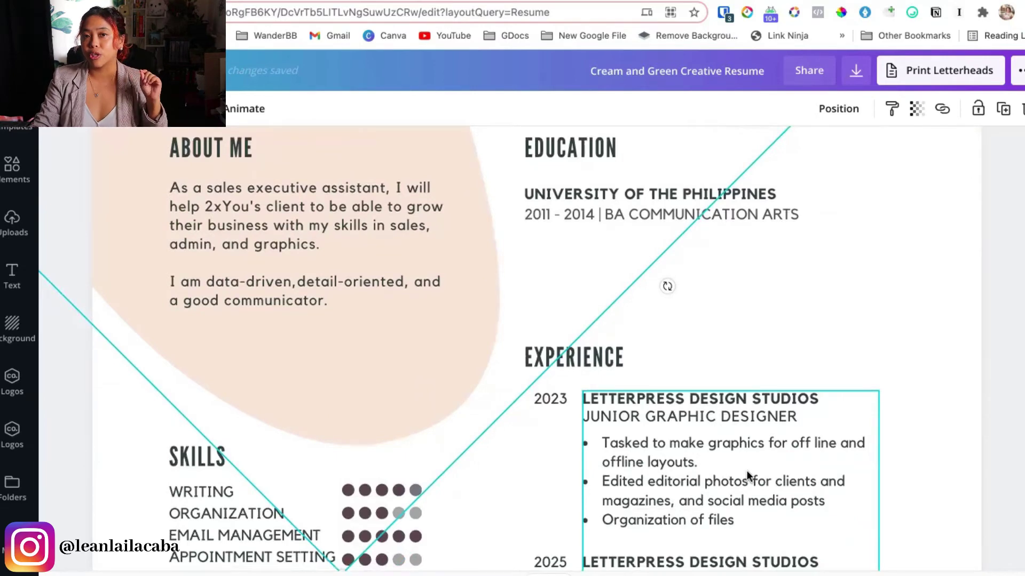
scroll(744, 470, up, 8)
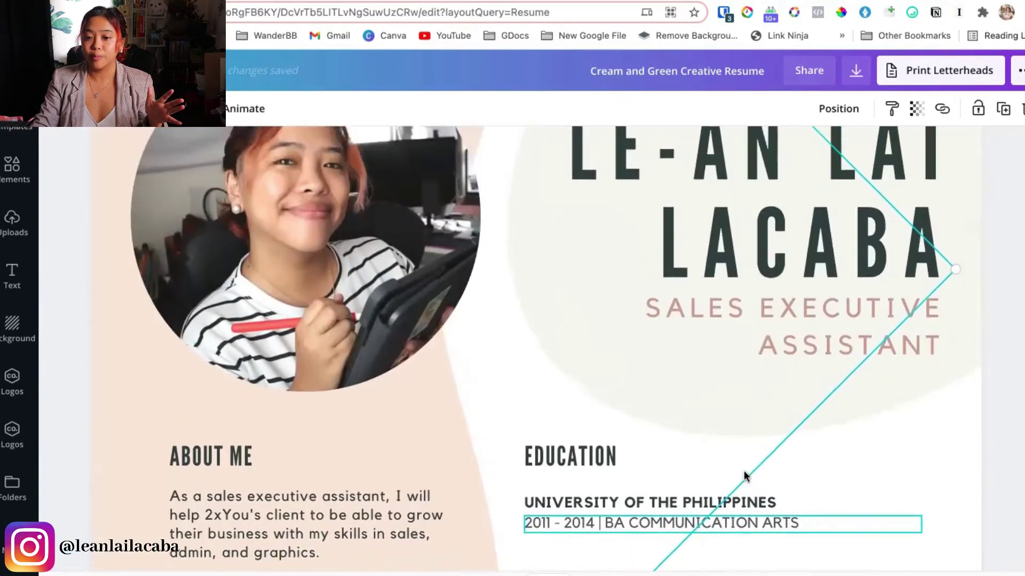
scroll(744, 469, up, 5)
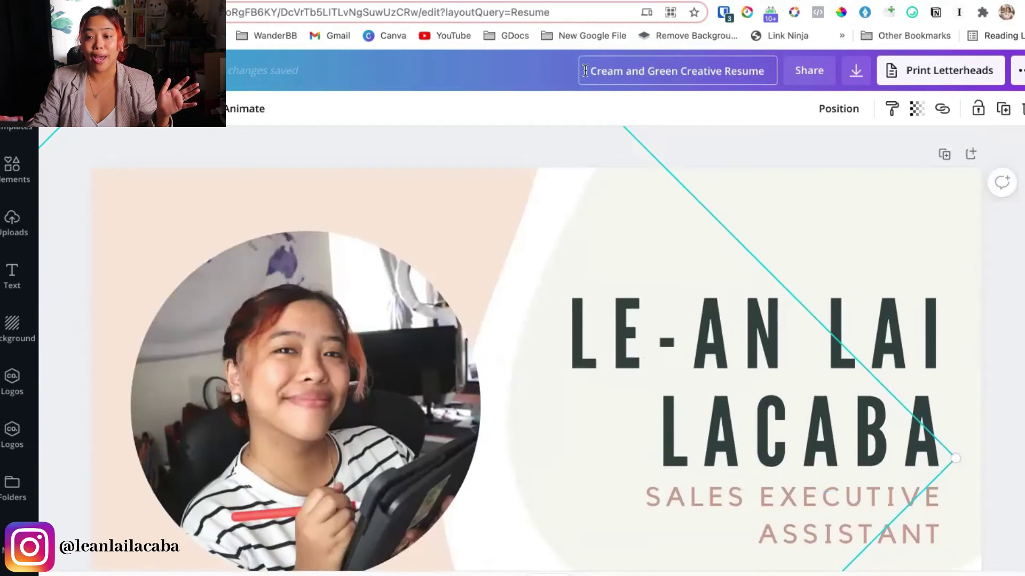
Rename the design to the owner's surname followed by ' - 2xYou Sales EA'
drag(591, 70, 766, 67)
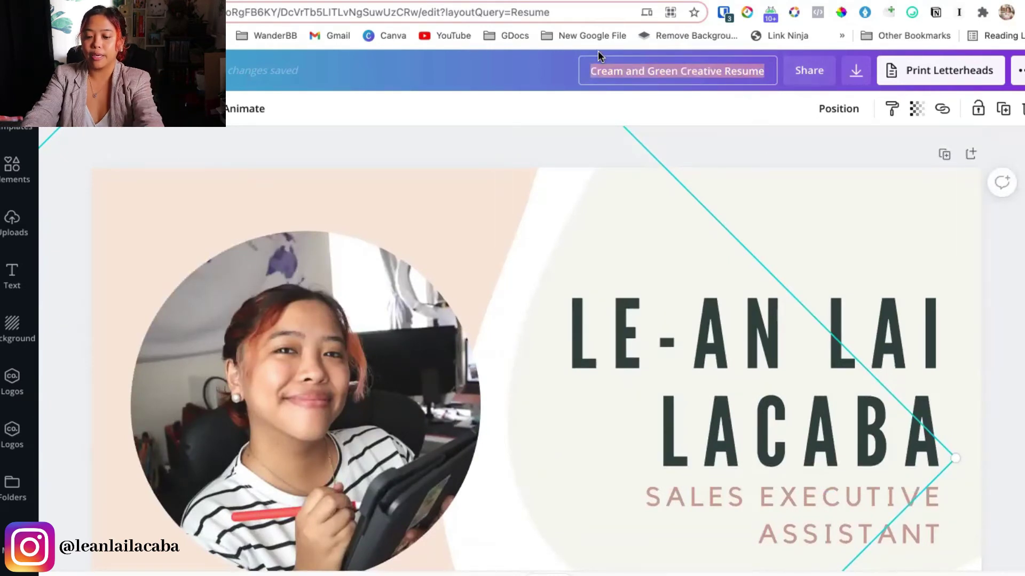
text(LACABA -)
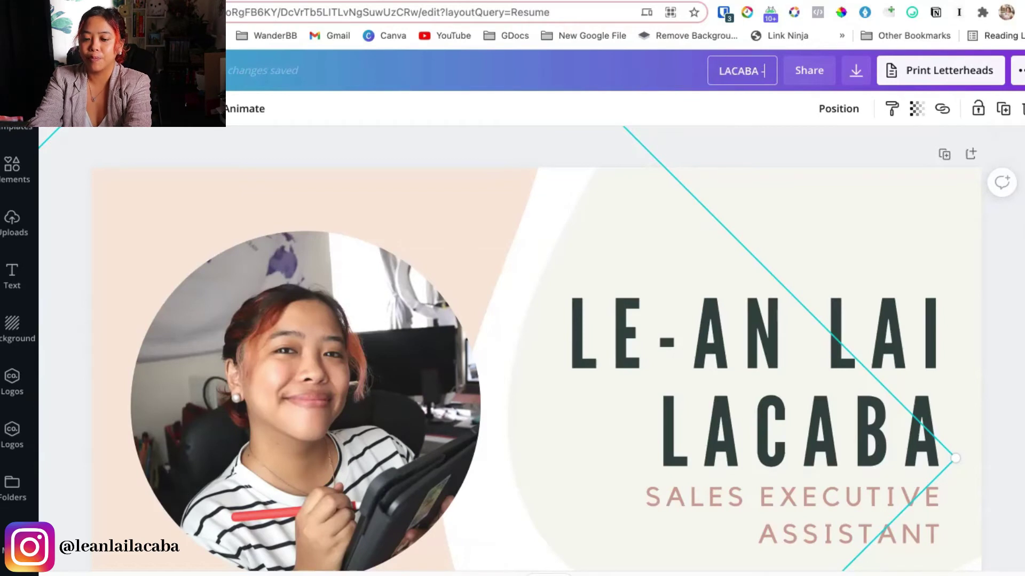
text( 2XYOU)
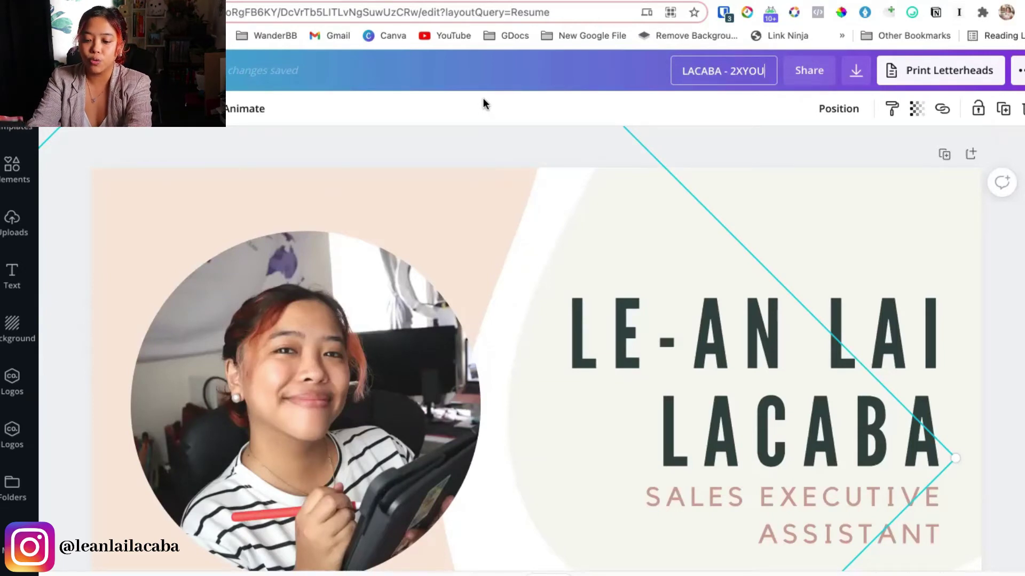
key(BackSpace)
key(BackSpace)
key(BackSpace)
key(BackSpace)
text(xYou Sales EA)
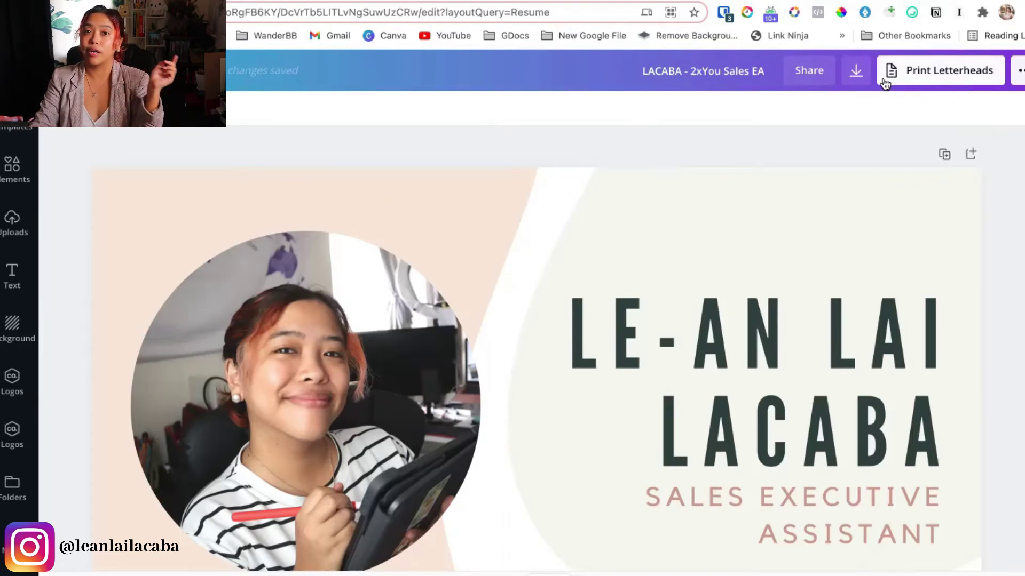
Review the Download panel's file types, leaving PDF Print selected
click(856, 72)
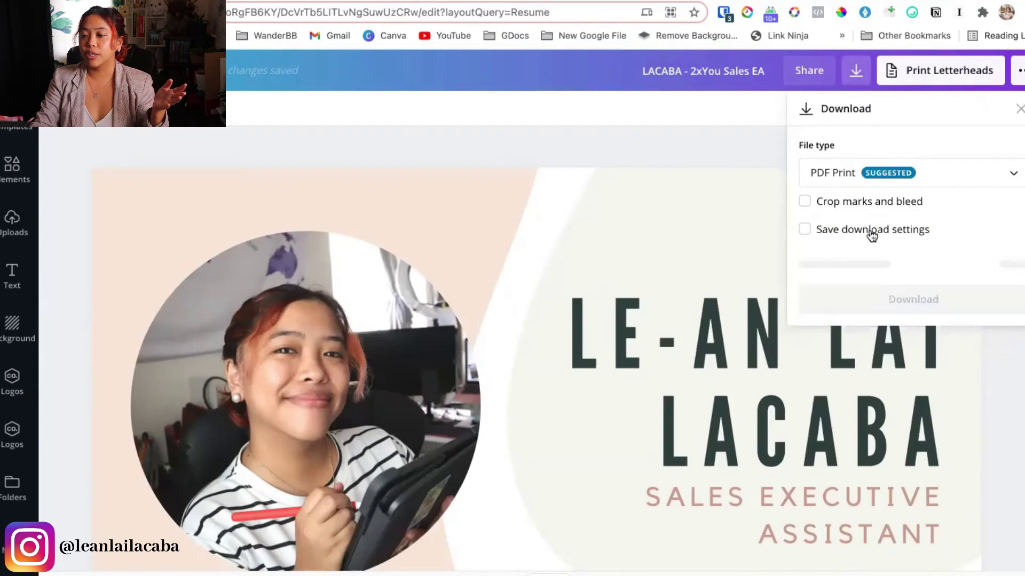
click(857, 181)
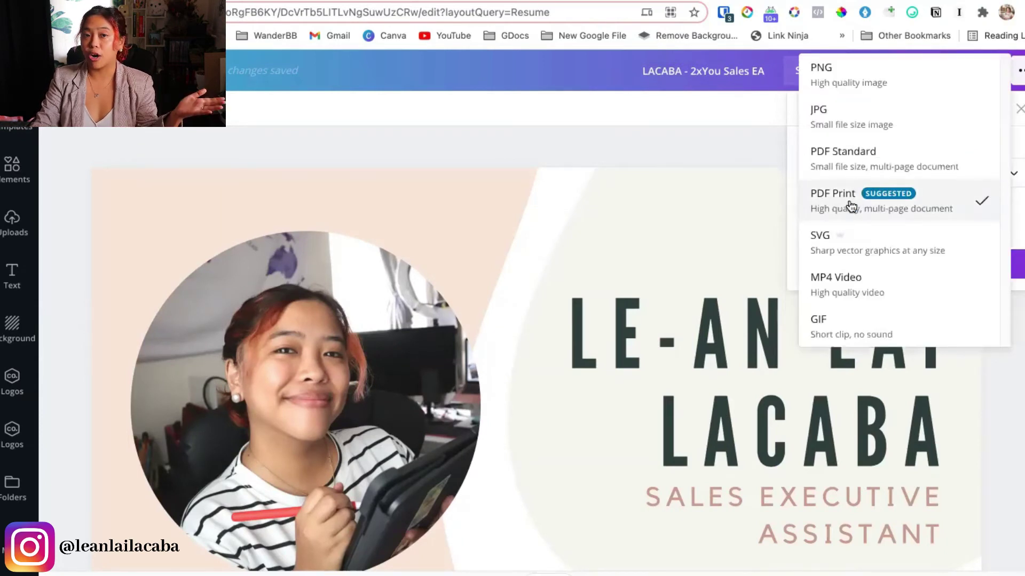
click(628, 137)
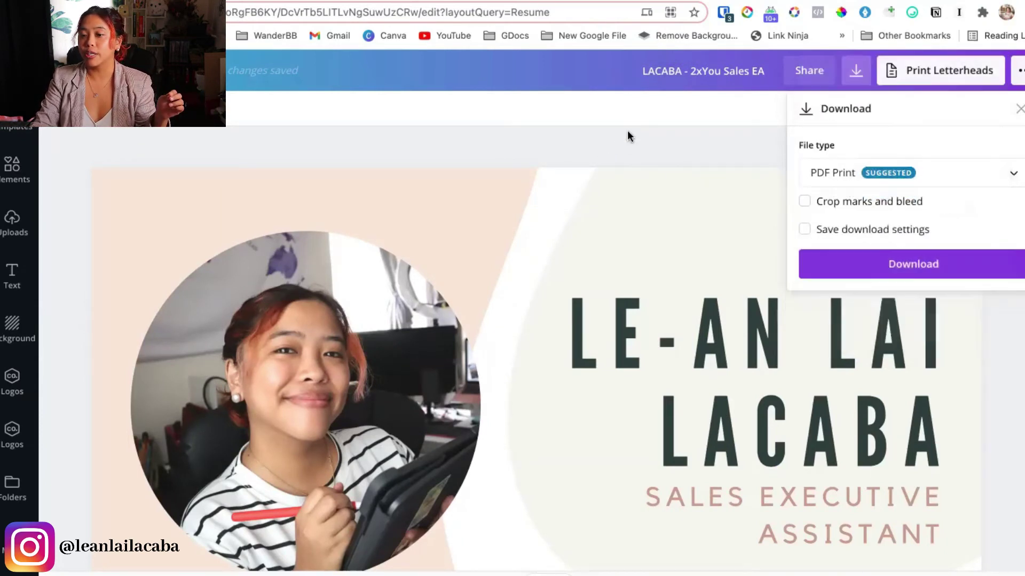
Prepend the owner's full name to the design title and open the BLVNP Inc resume from Recent designs
click(634, 70)
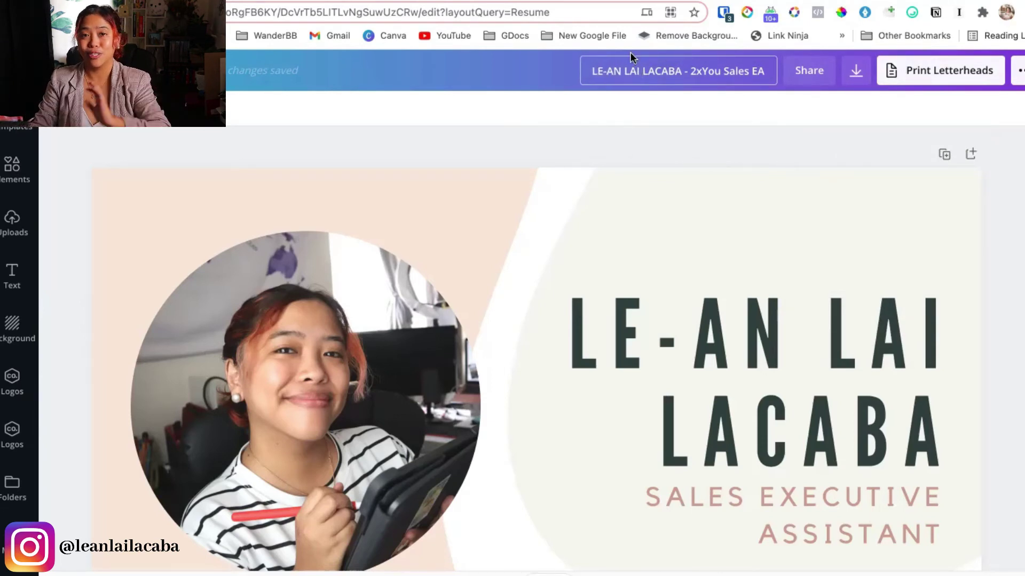
key(Return)
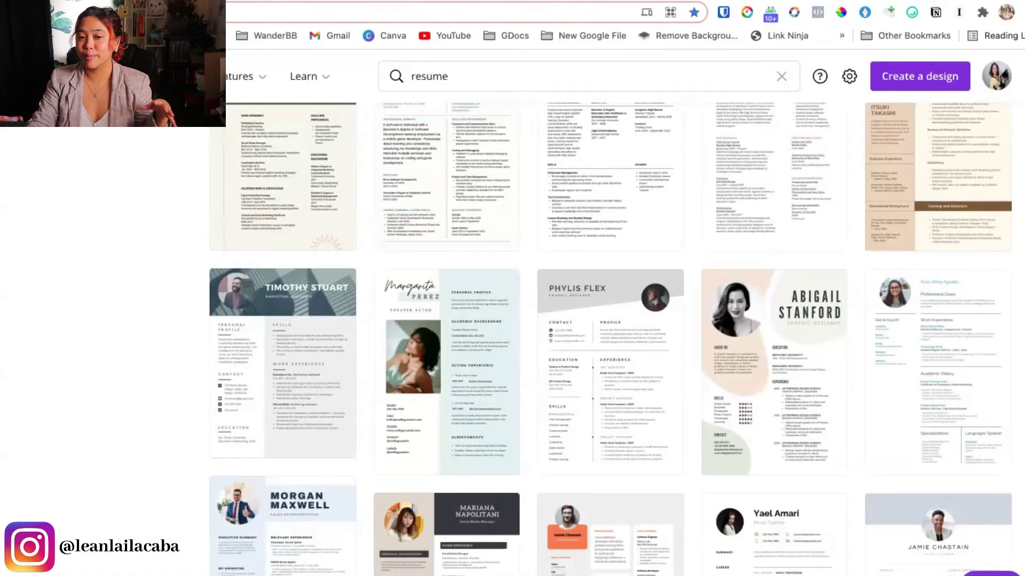
key(alt+Left)
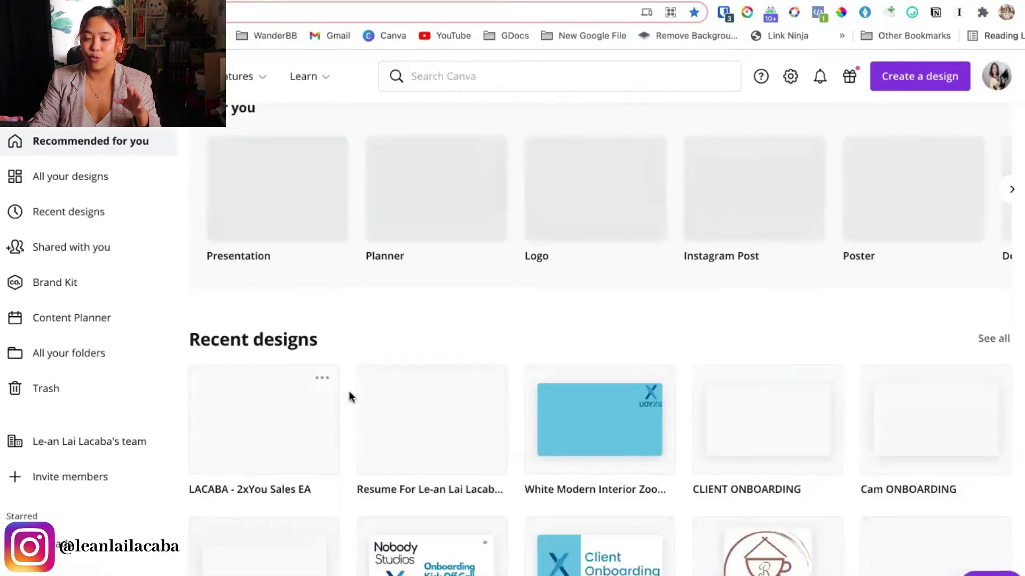
click(436, 431)
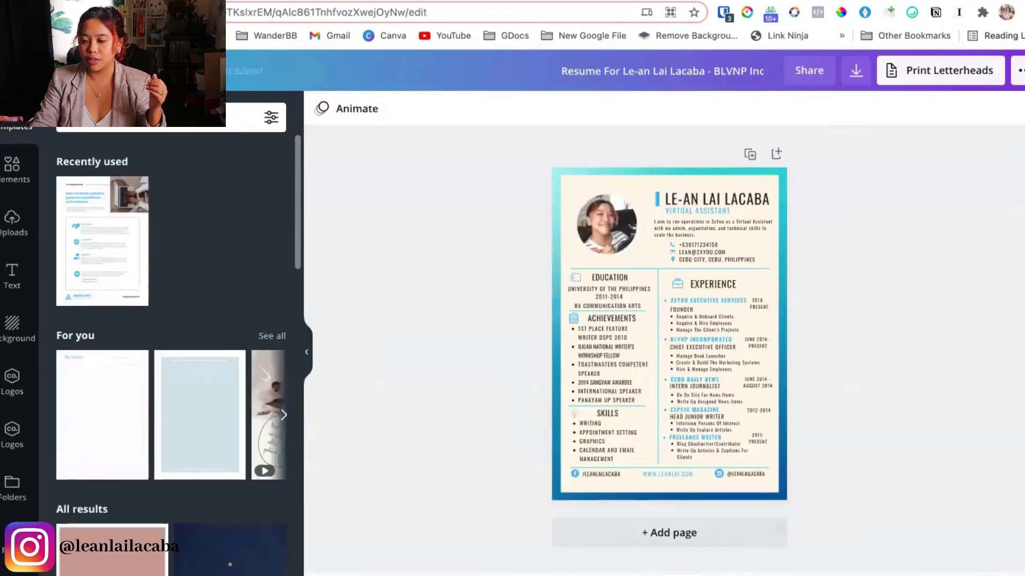
Collapse the side panel and inspect the VIRTUAL ASSISTANT title, introduction paragraph and phone line
scroll(610, 487, up, 5)
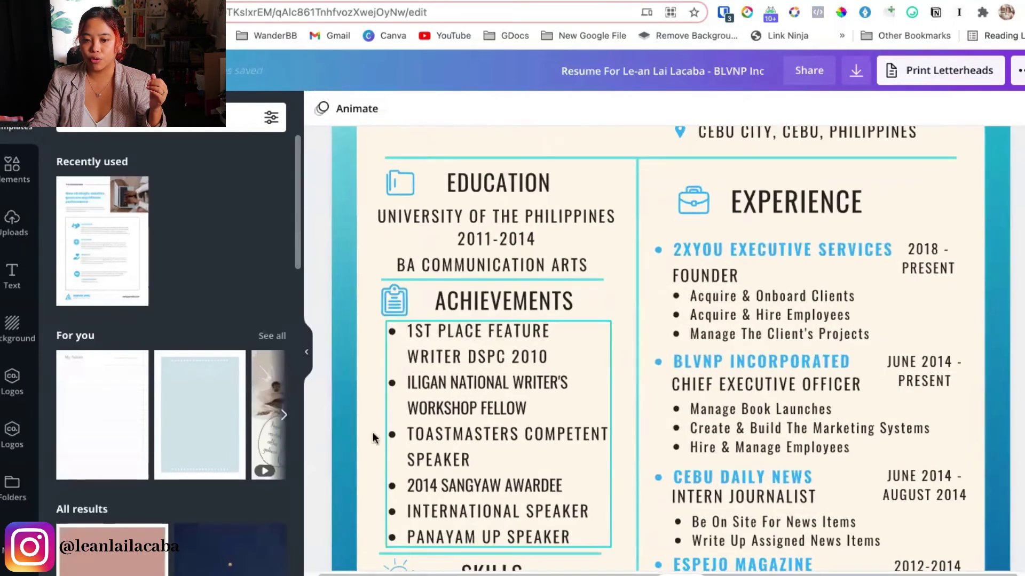
click(306, 352)
click(610, 298)
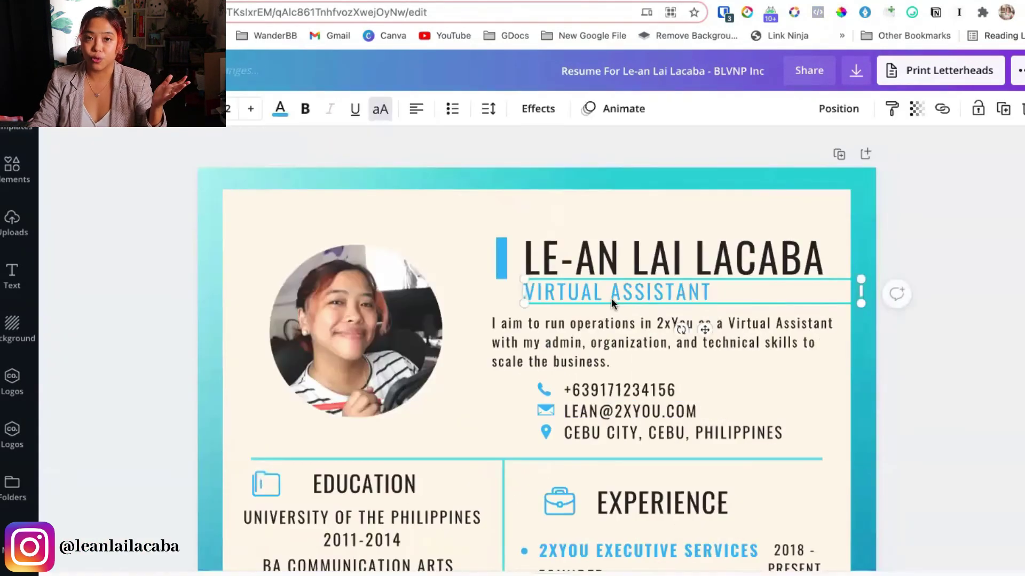
click(613, 325)
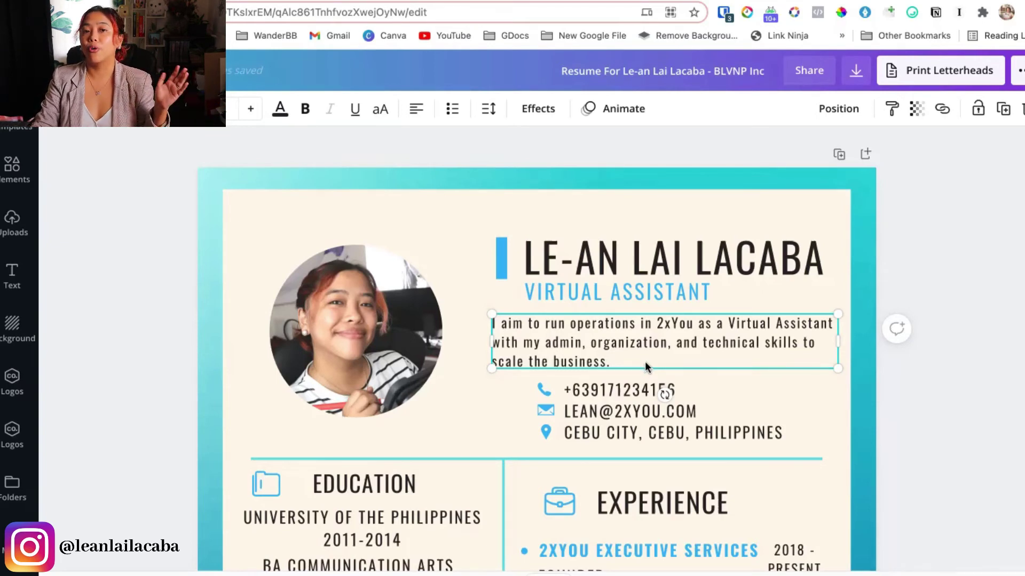
click(607, 388)
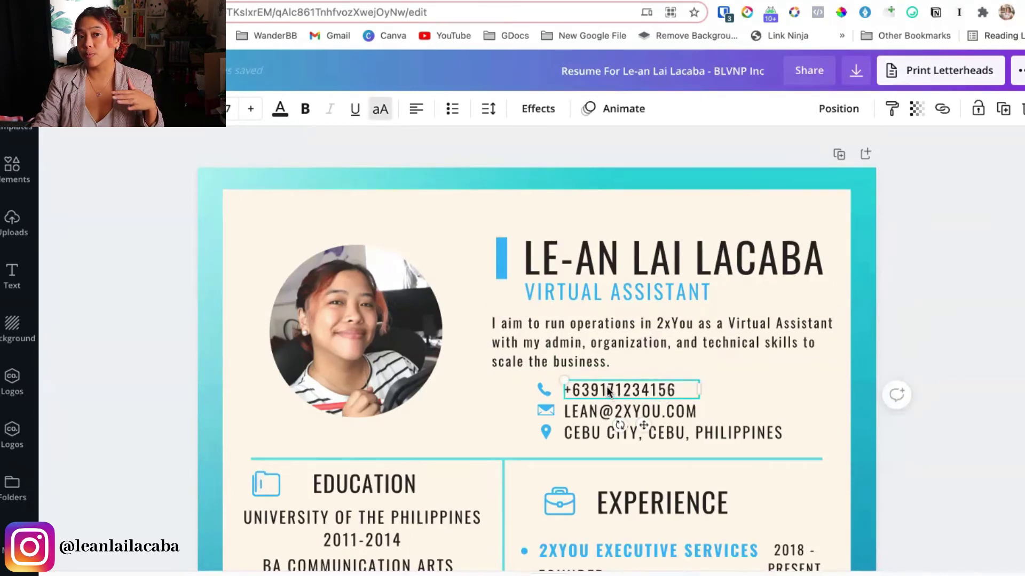
Scroll down the resume to inspect the Skills list
scroll(485, 443, down, 5)
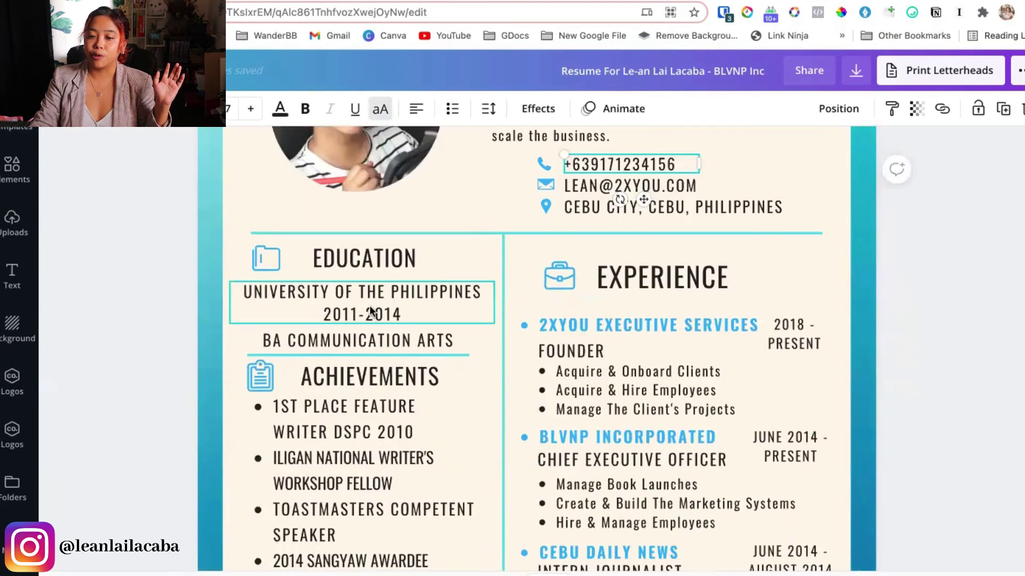
scroll(151, 426, down, 2)
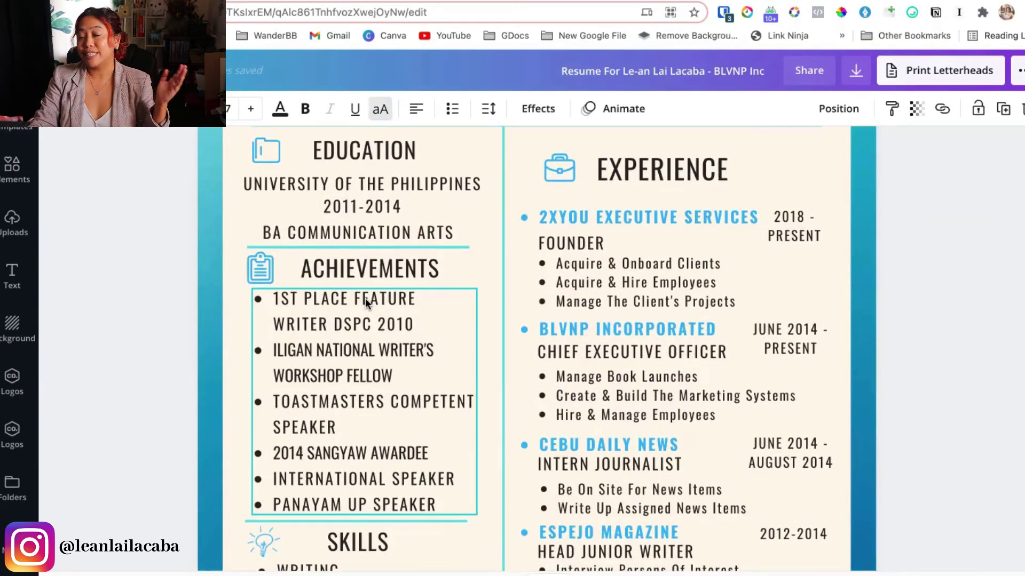
scroll(358, 314, down, 3)
click(343, 475)
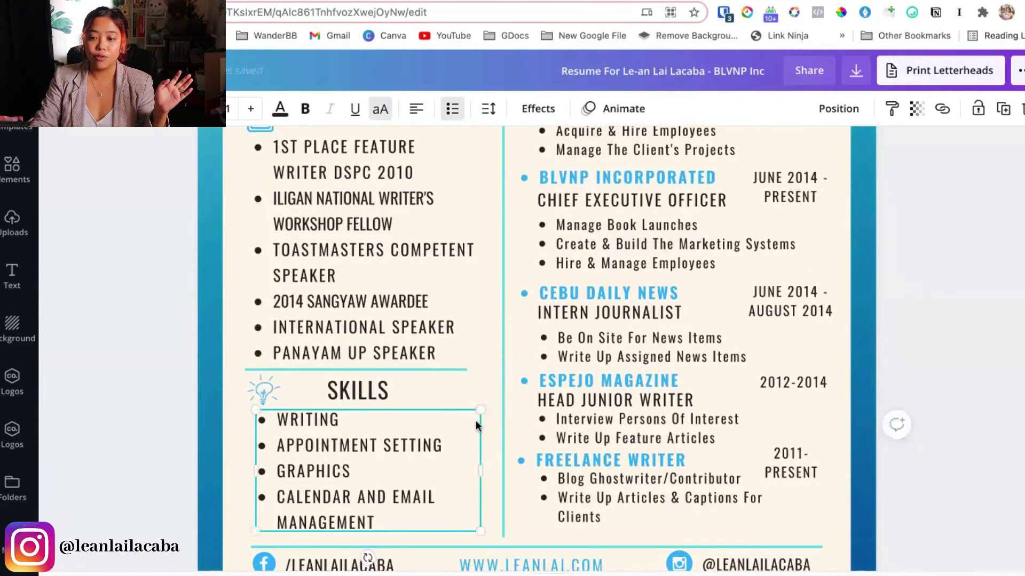
Inspect the 2XYOU Executive Services heading, Founder and CEO roles, June 2014 dates, and footer links
scroll(647, 359, up, 2)
click(639, 185)
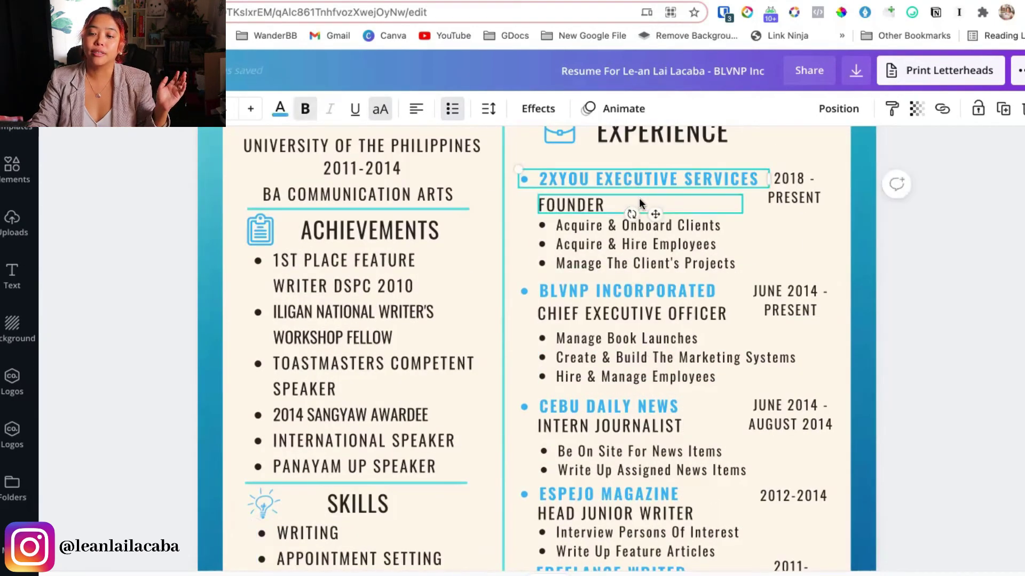
click(549, 207)
click(581, 306)
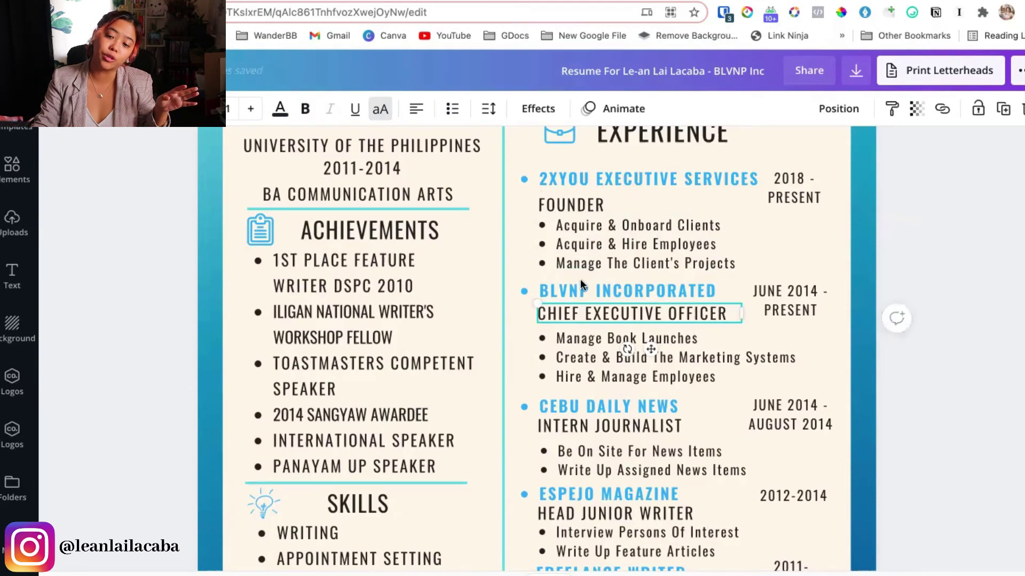
click(580, 201)
click(590, 180)
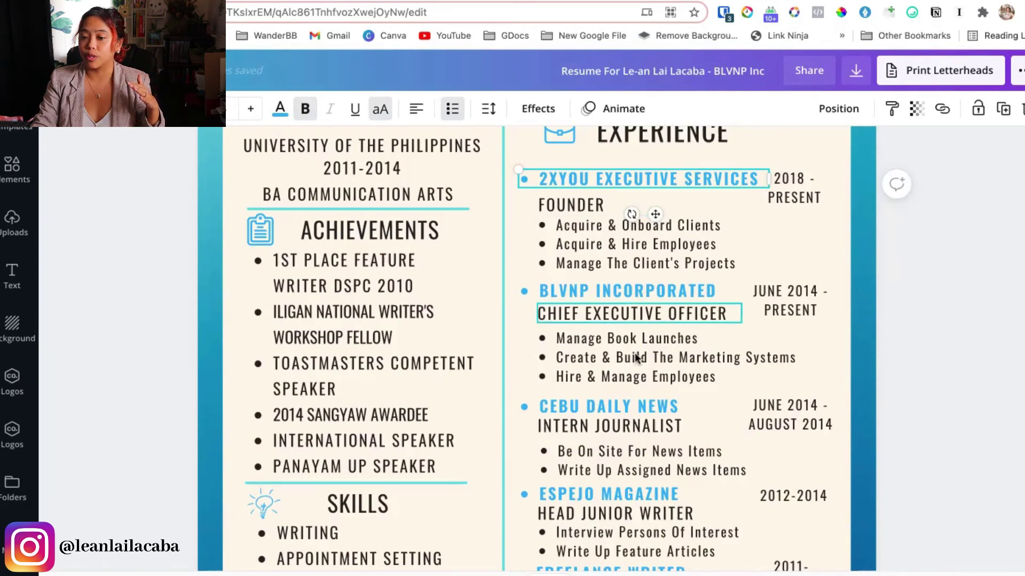
click(781, 318)
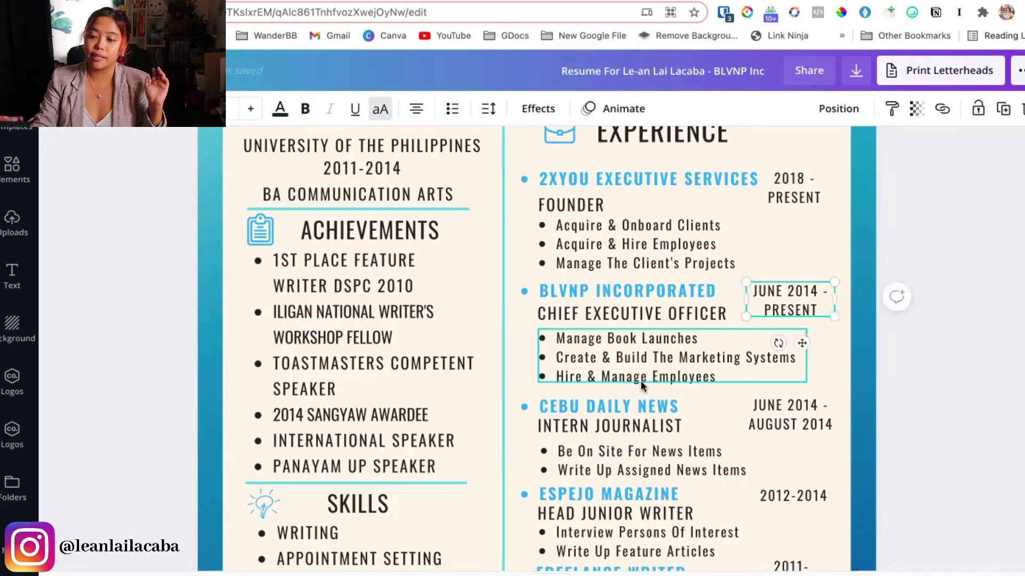
scroll(694, 373, down, 5)
click(531, 425)
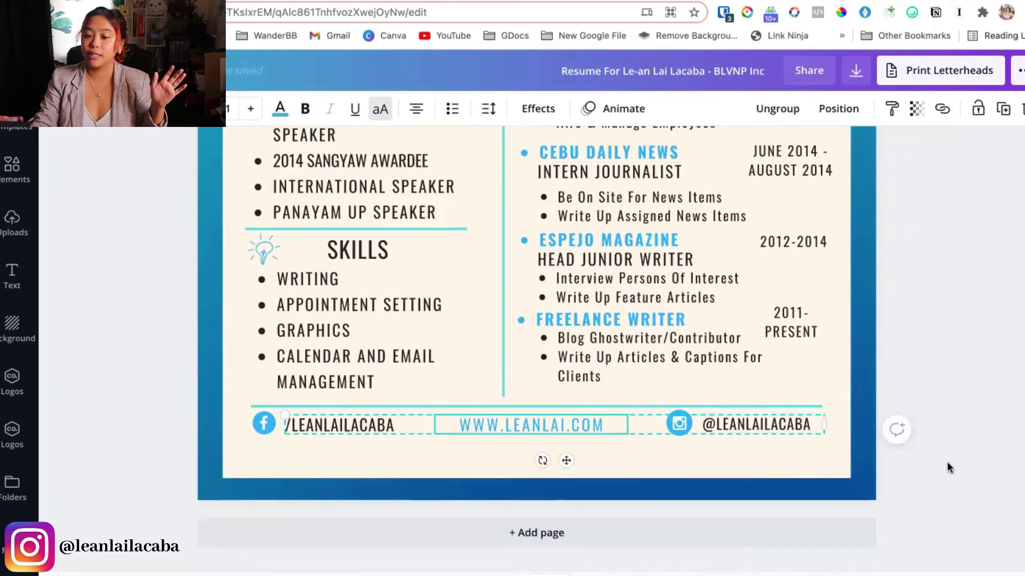